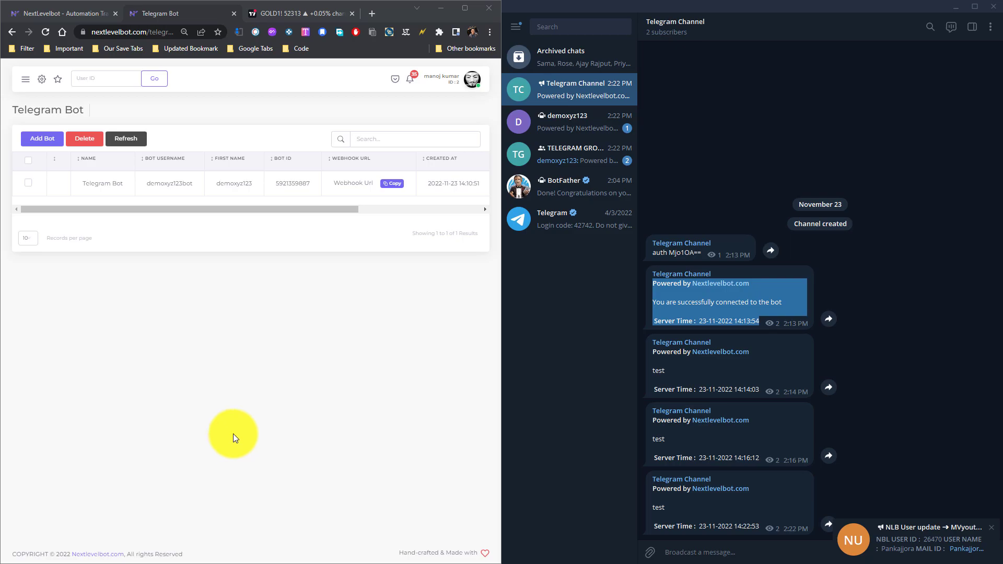
- Send a test message from the demoxyz123 bot listed on the Telegram Bot page
{"action": "left_click_drag", "start_coordinate": [287, 209], "coordinate": [399, 205]}
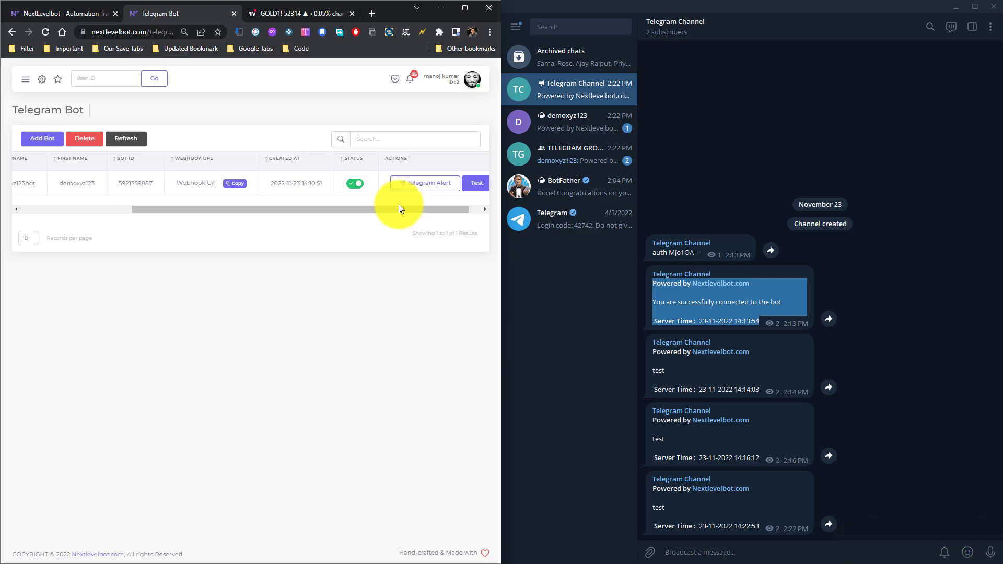
{"action": "left_click_drag", "start_coordinate": [399, 206], "coordinate": [459, 190]}
{"action": "left_click", "coordinate": [459, 185]}
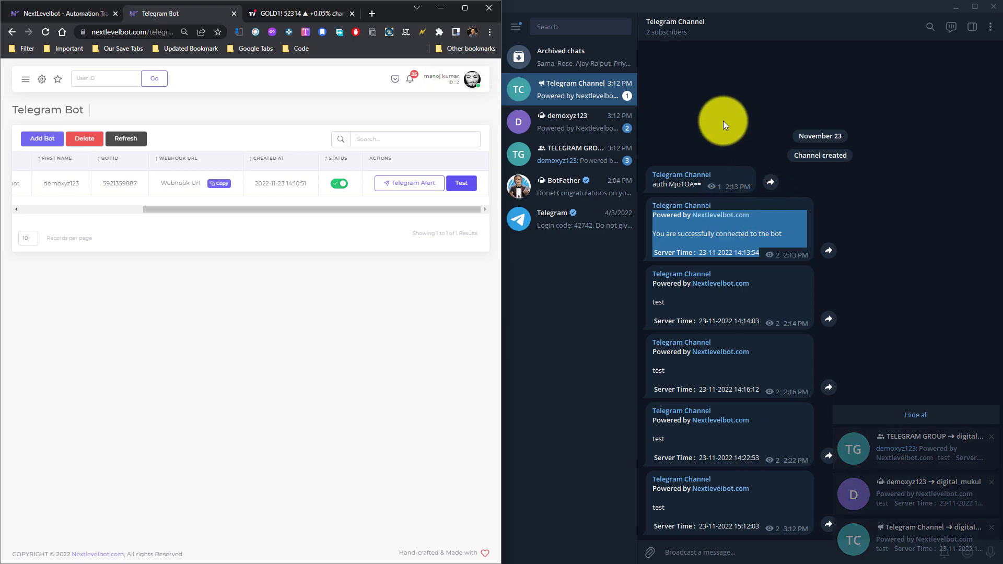
- Check the test message in the demoxyz123 and TELEGRAM GROUP chats and send another test message from the bot
{"action": "left_click", "coordinate": [586, 133]}
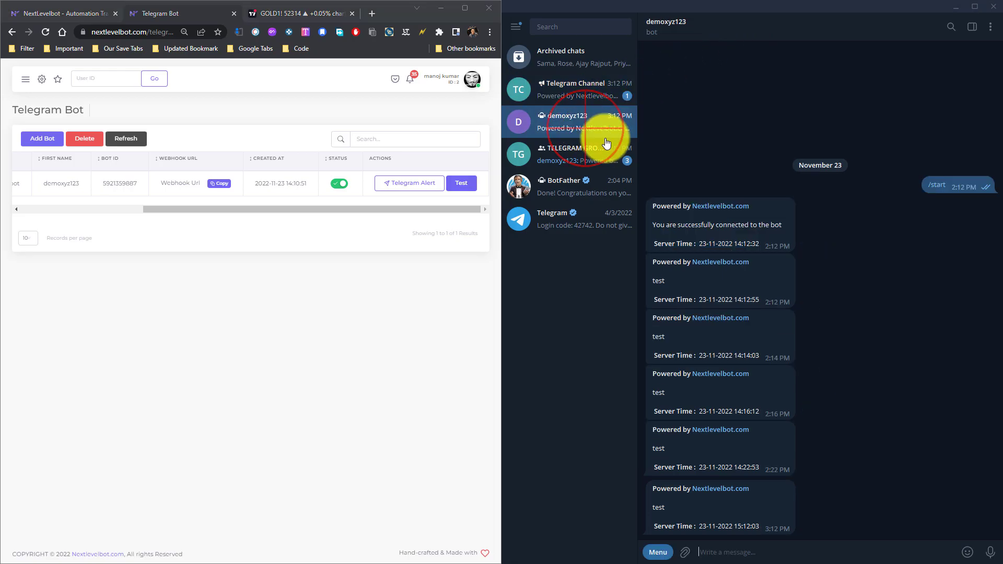
{"action": "left_click", "coordinate": [581, 160]}
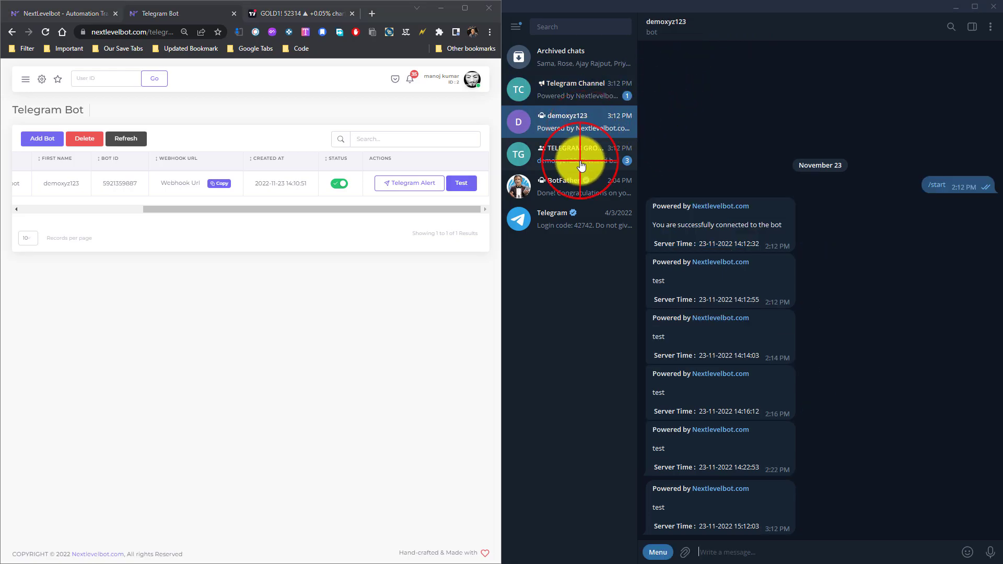
{"action": "left_click", "coordinate": [461, 183]}
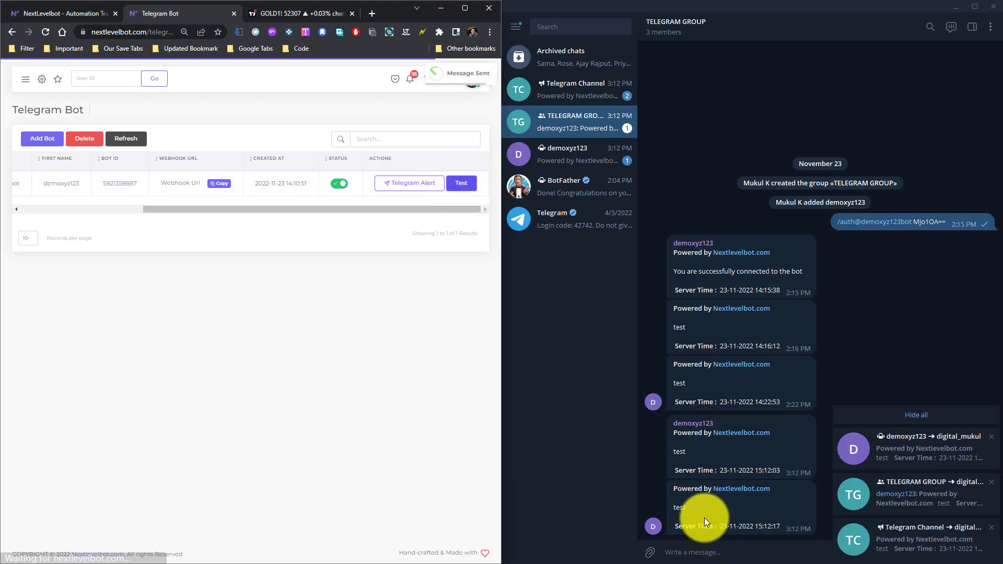
{"action": "left_click", "coordinate": [927, 418]}
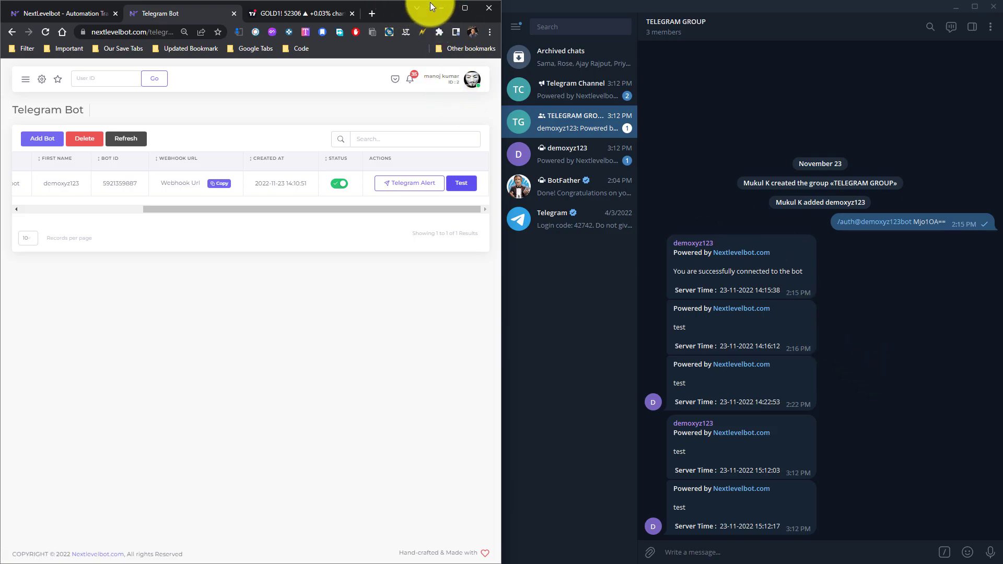
- Locate the Telegram Alert option in the dashboard's Copy Box and copy the bot's webhook URL from the Telegram Bot page
{"action": "left_click", "coordinate": [463, 8]}
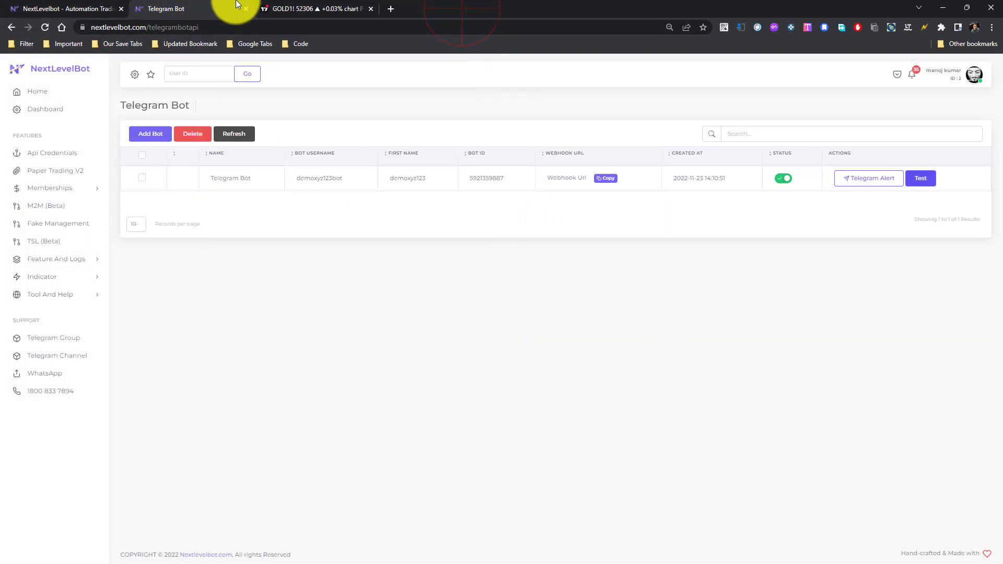
{"action": "left_click", "coordinate": [57, 114]}
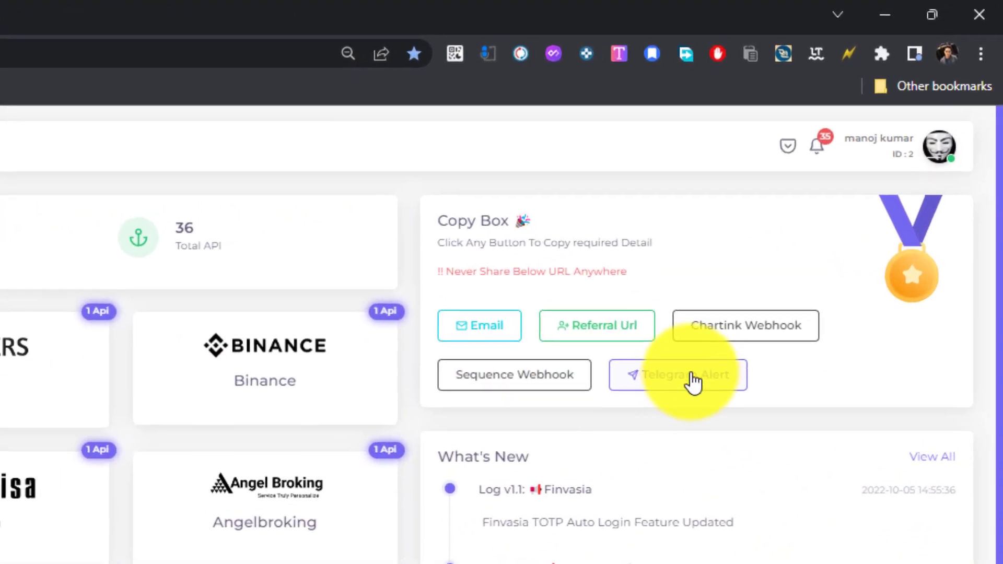
{"action": "left_click", "coordinate": [837, 191]}
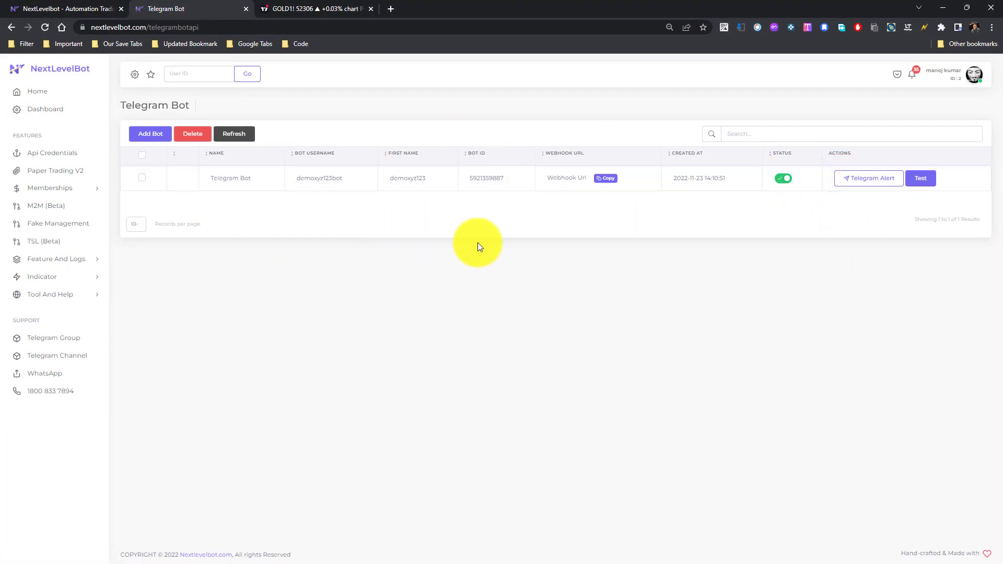
{"action": "left_click", "coordinate": [608, 181]}
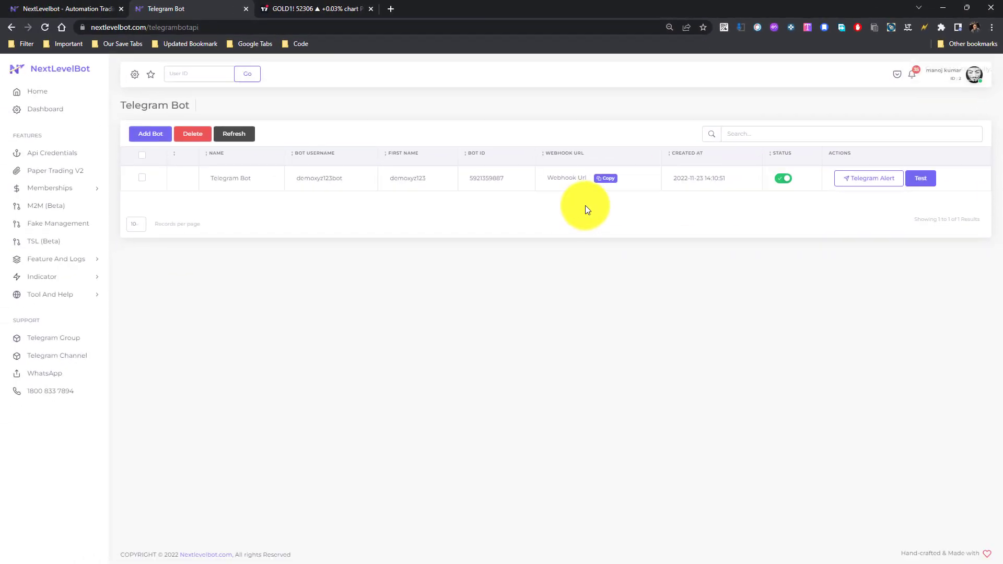
- Draw a horizontal line at about 52424 on the GOLD1! 5-minute chart in TradingView
{"action": "left_click", "coordinate": [308, 7]}
{"action": "left_click_drag", "start_coordinate": [538, 403], "coordinate": [414, 394]}
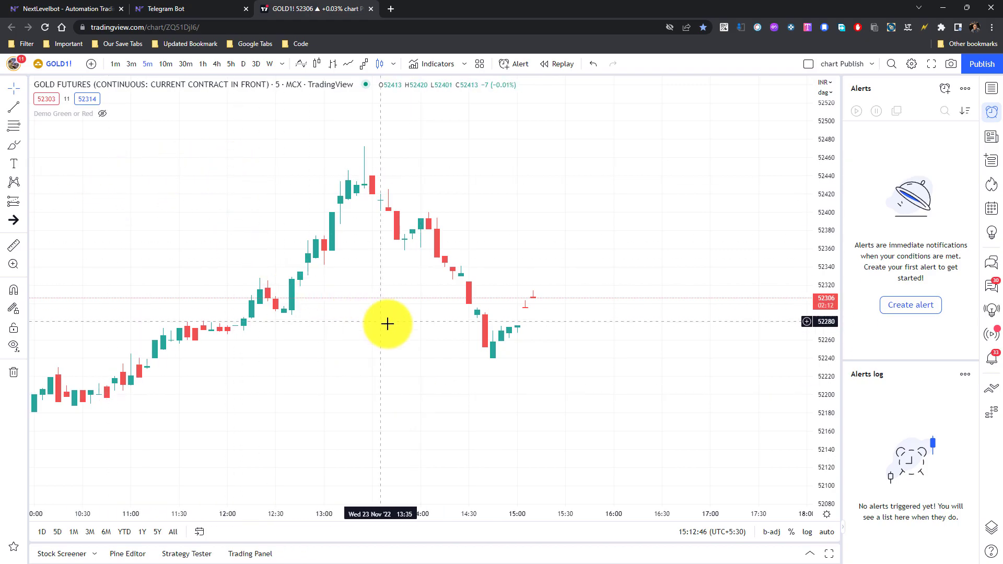
{"action": "left_click_drag", "start_coordinate": [386, 324], "coordinate": [325, 309]}
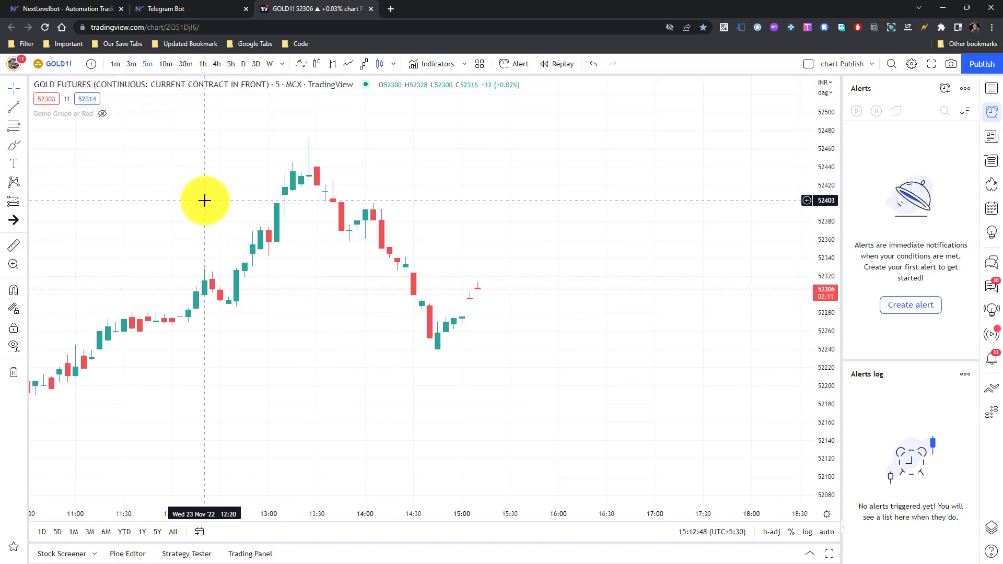
{"action": "left_click", "coordinate": [23, 107]}
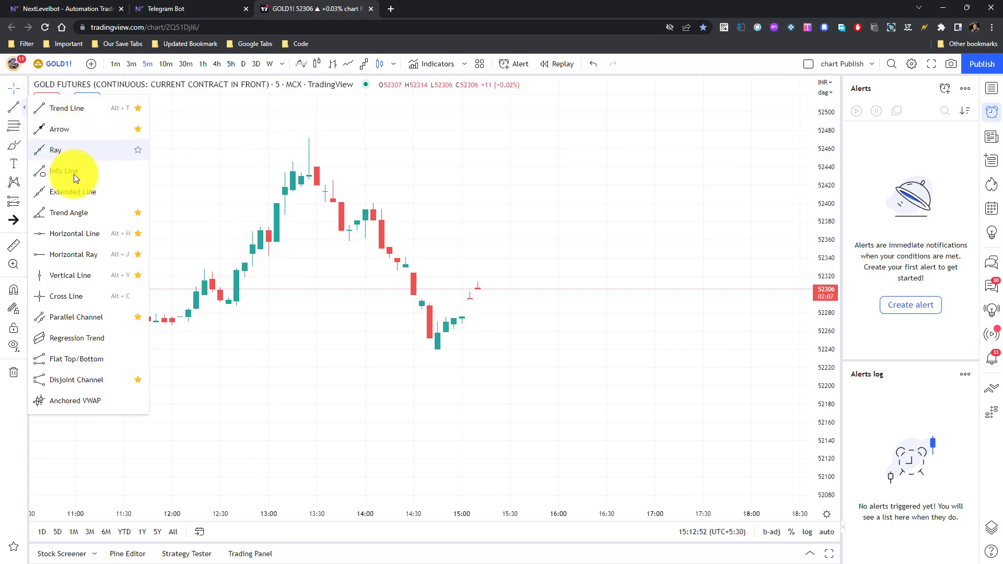
{"action": "left_click", "coordinate": [74, 237]}
{"action": "left_click", "coordinate": [421, 181]}
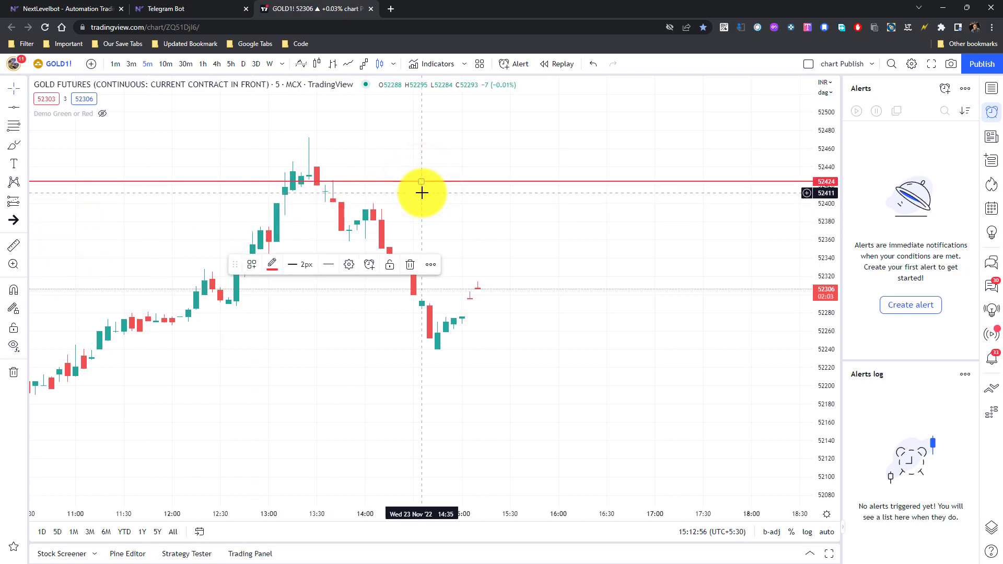
- Start an alert on the horizontal line and open the help article about message placeholders
{"action": "right_click", "coordinate": [421, 181]}
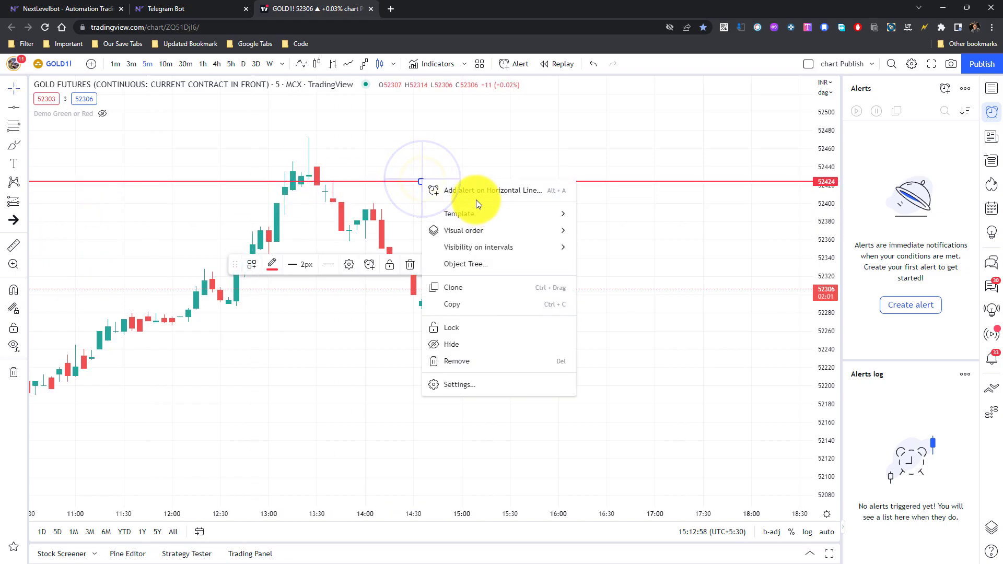
{"action": "left_click", "coordinate": [474, 191]}
{"action": "scroll", "coordinate": [578, 454], "scroll_direction": "down", "scroll_amount": 1}
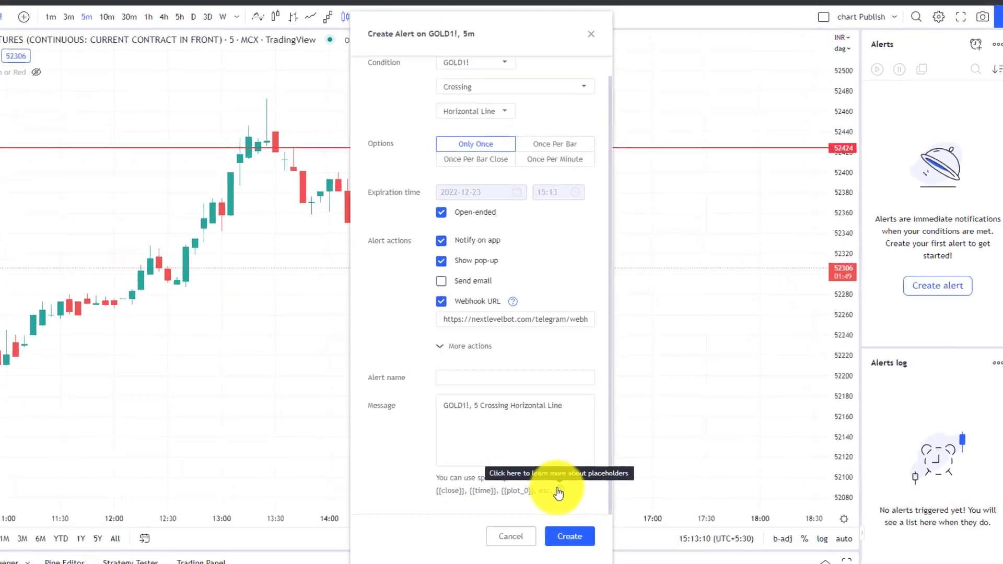
{"action": "left_click", "coordinate": [490, 501]}
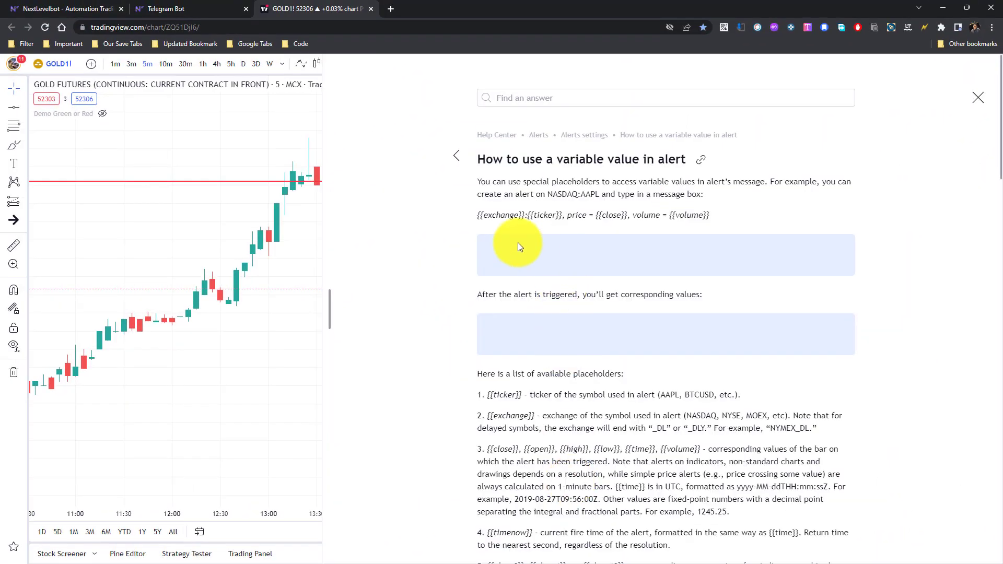
- Read how the exchange, ticker, close and volume placeholders work in the article on variable values in alerts
{"action": "left_click_drag", "start_coordinate": [490, 163], "coordinate": [690, 166]}
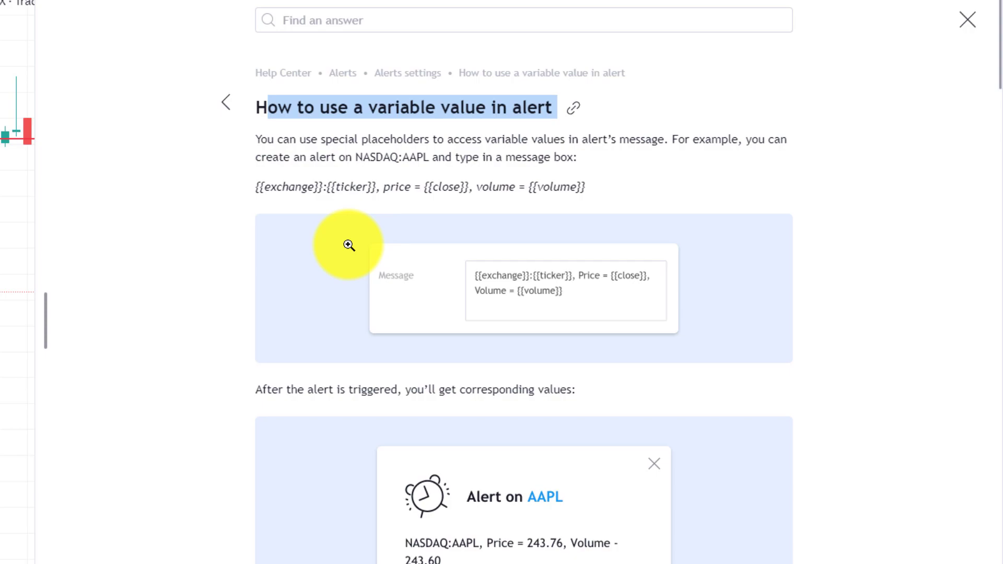
{"action": "left_click", "coordinate": [296, 108]}
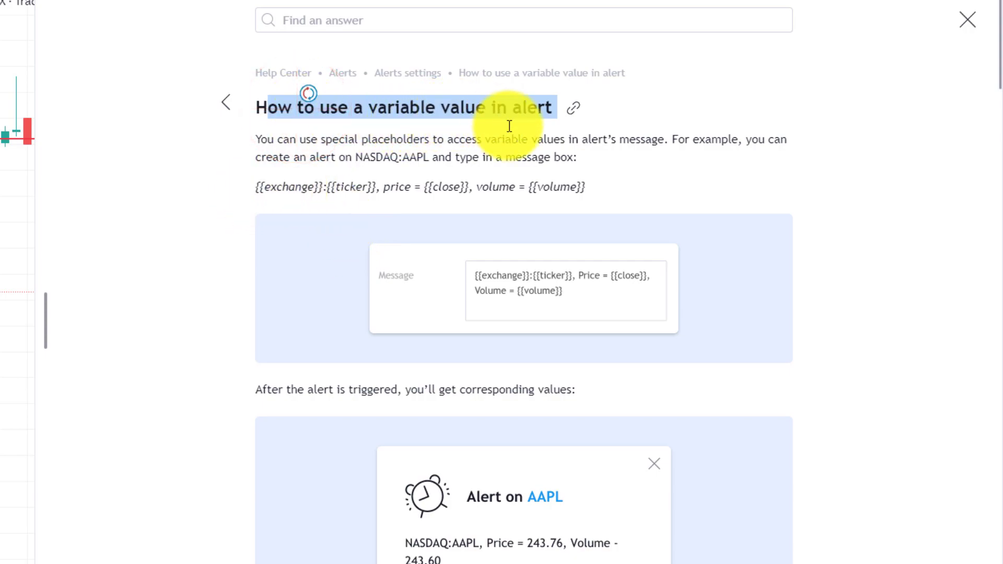
{"action": "double_click", "coordinate": [277, 187]}
{"action": "double_click", "coordinate": [345, 188]}
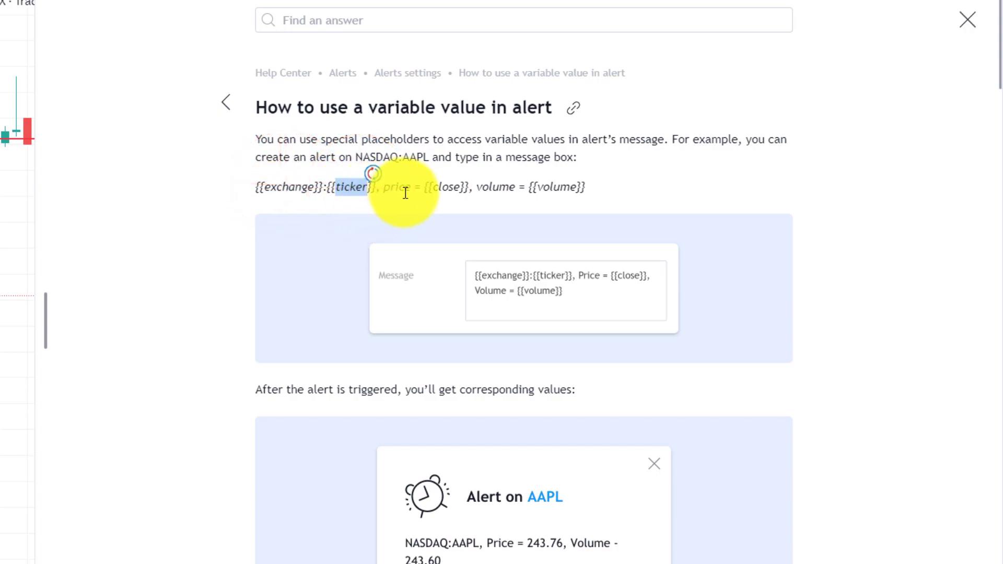
{"action": "double_click", "coordinate": [454, 187]}
{"action": "left_click", "coordinate": [491, 188]}
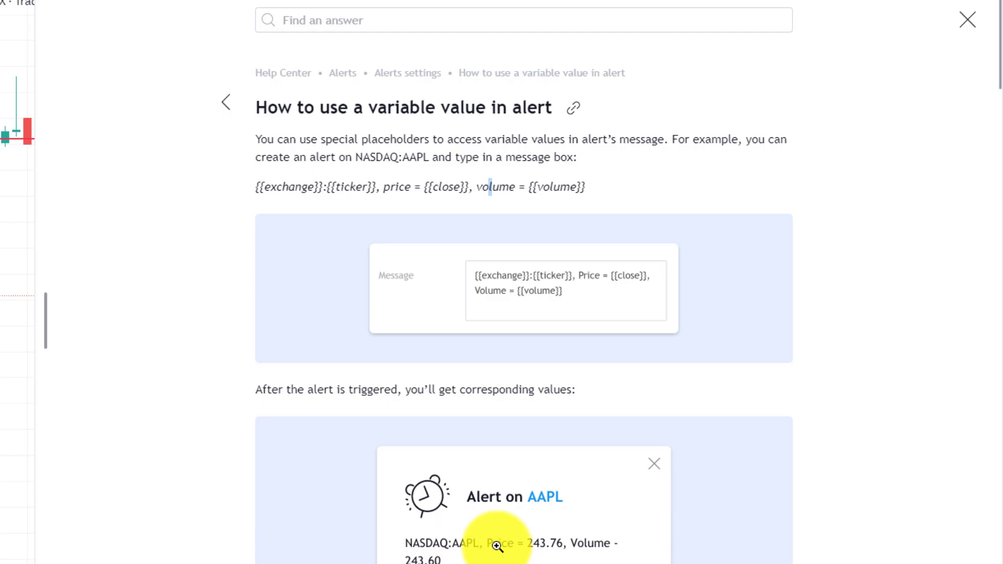
{"action": "left_click", "coordinate": [577, 202]}
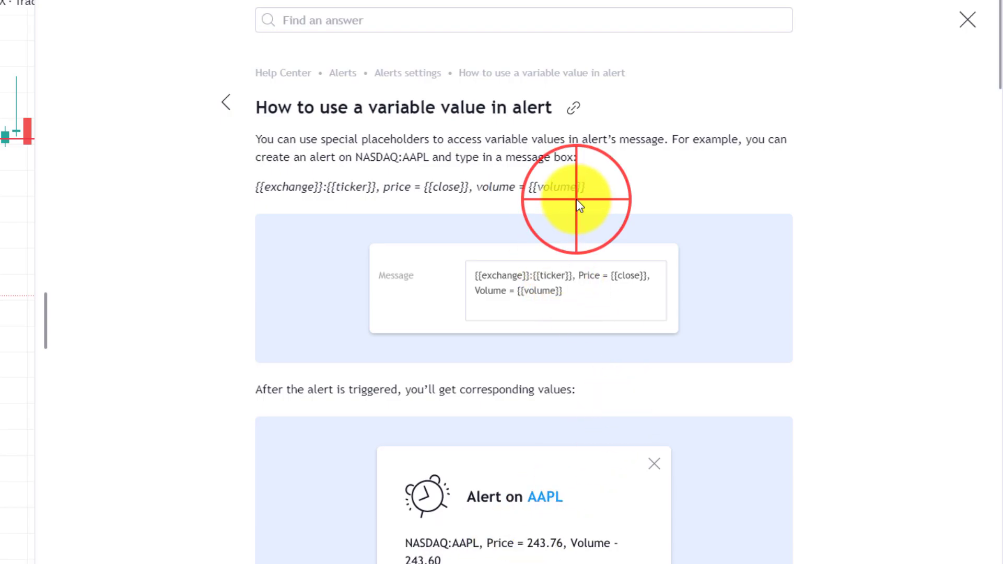
{"action": "scroll", "coordinate": [460, 350], "scroll_direction": "down", "scroll_amount": 15}
{"action": "scroll", "coordinate": [466, 369], "scroll_direction": "down", "scroll_amount": 15}
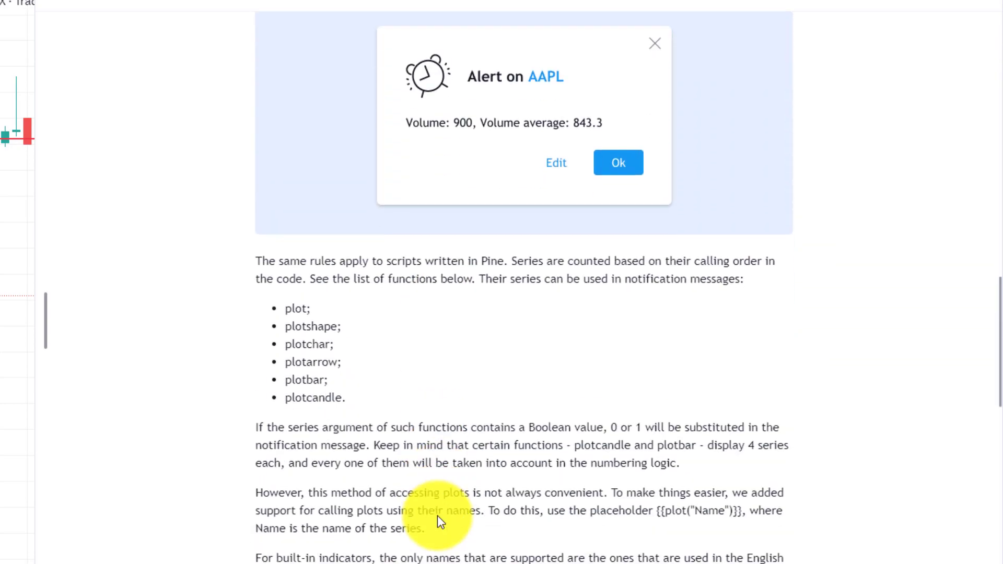
- Copy the sample placeholder message {{exchange}}:{{ticker}}, price = {{close}}, volume = {{volume}} and close the article and the alert dialog
{"action": "scroll", "coordinate": [432, 506], "scroll_direction": "up", "scroll_amount": 20}
{"action": "left_click_drag", "start_coordinate": [585, 189], "coordinate": [246, 187]}
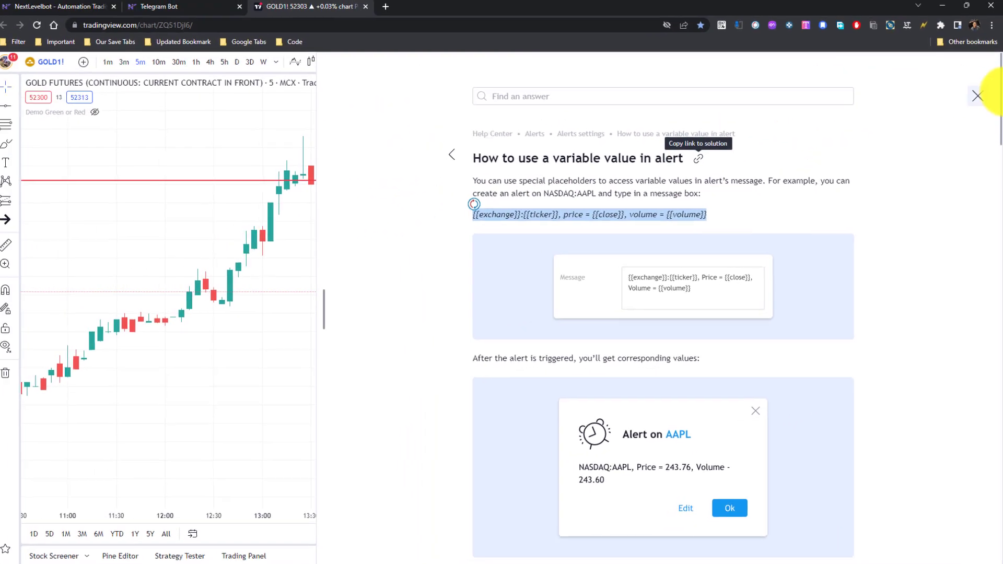
{"action": "left_click", "coordinate": [965, 24]}
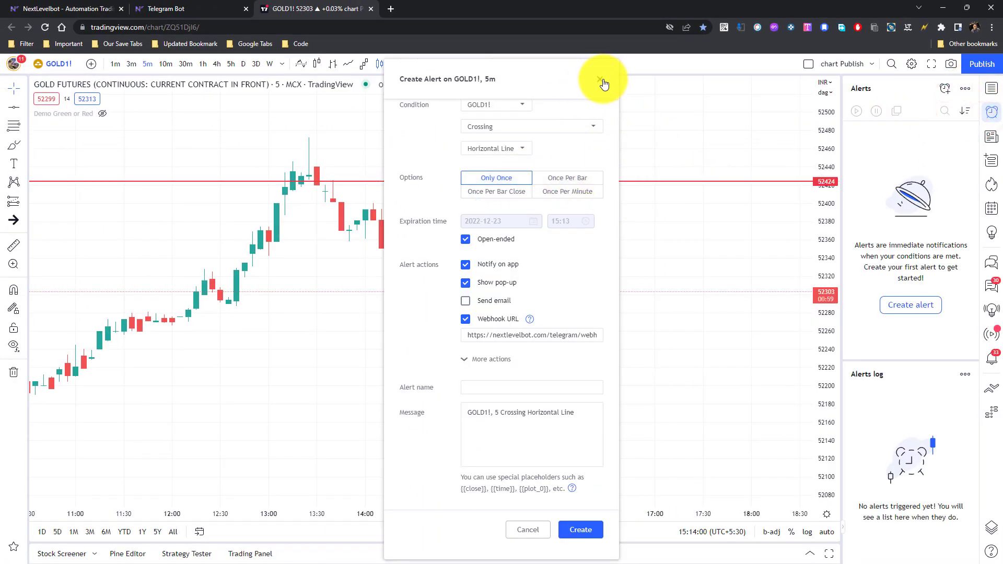
{"action": "left_click", "coordinate": [599, 80]}
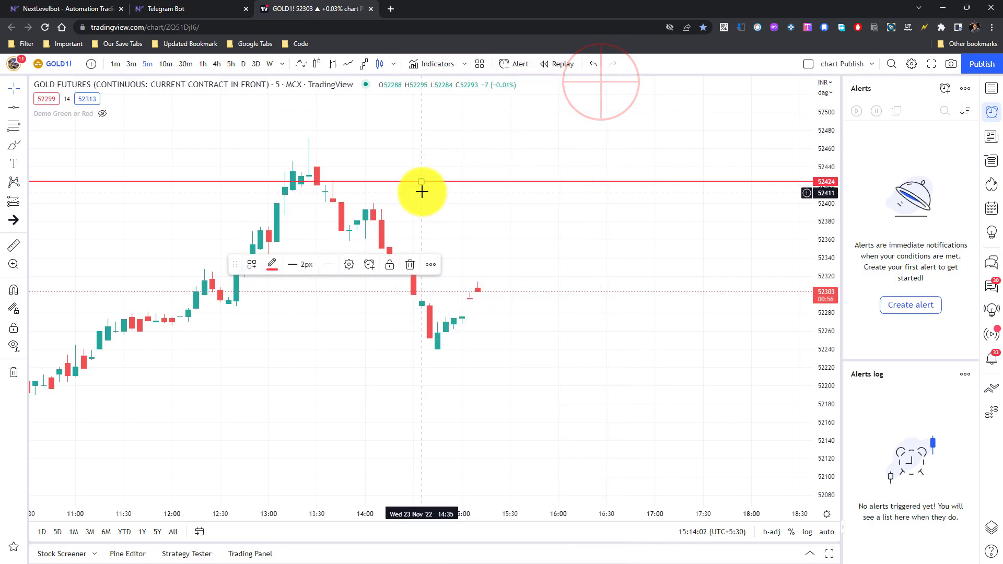
- Start a new alert on the horizontal line and copy the bot's webhook URL from the Telegram Bot page
{"action": "right_click", "coordinate": [417, 183]}
{"action": "left_click", "coordinate": [459, 190]}
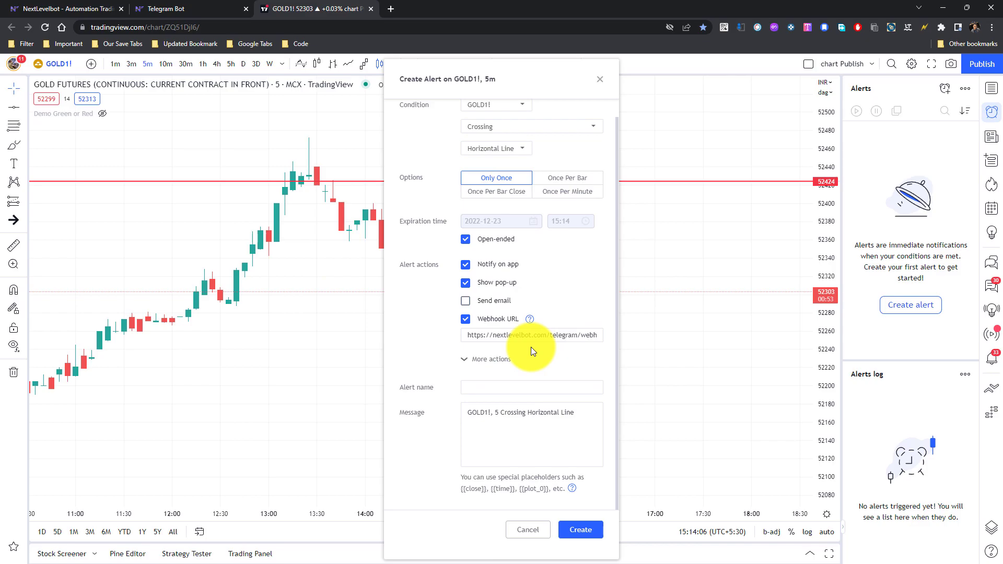
{"action": "left_click", "coordinate": [209, 9]}
{"action": "left_click", "coordinate": [606, 179]}
{"action": "left_click", "coordinate": [317, 9]}
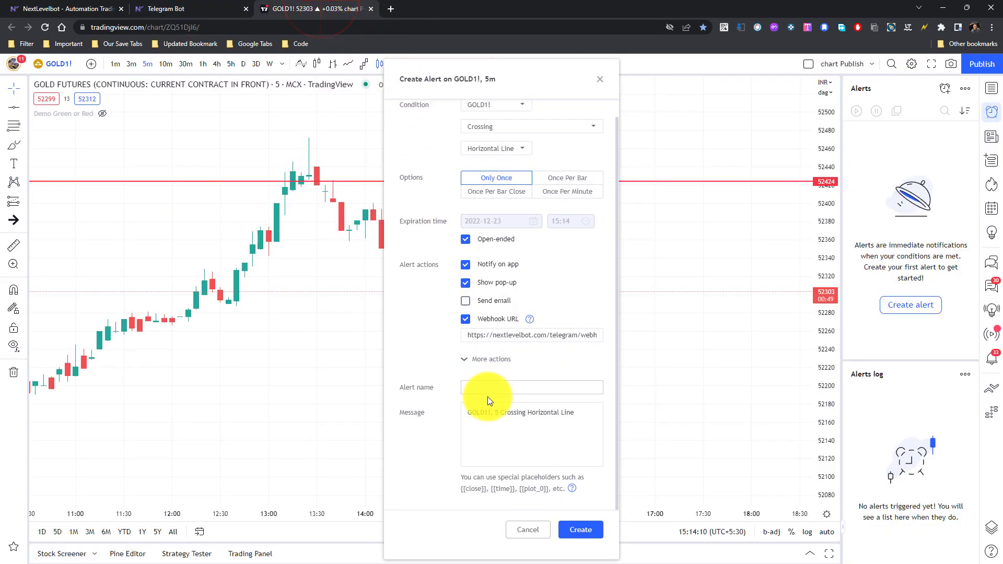
- Replace the alert message with "Testing" followed by a line reading {{exchange}}:{{ticker}}, price = {{close}}, volume = {{volume}}
{"action": "left_click", "coordinate": [496, 431]}
{"action": "key", "text": "ctrl+a"}
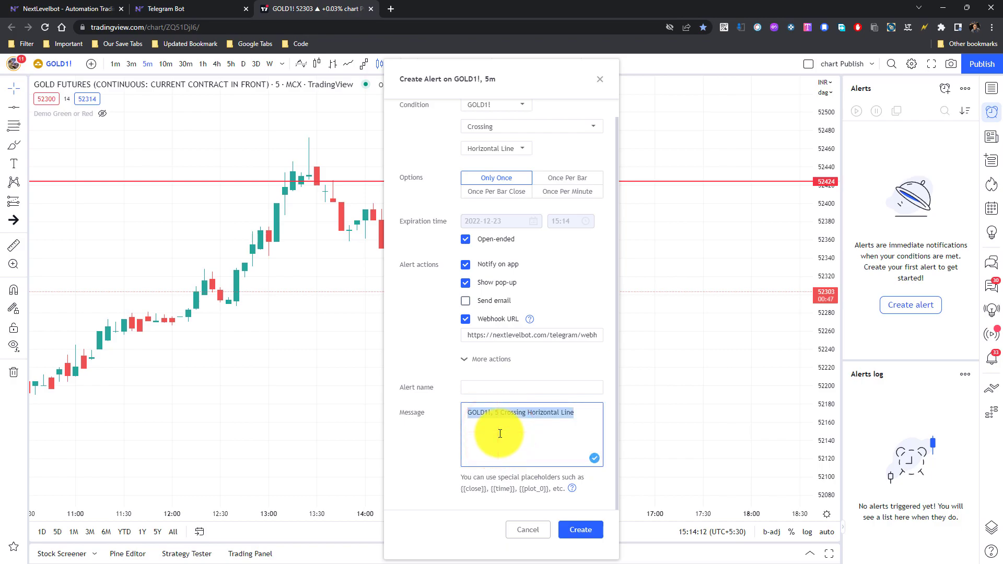
{"action": "left_click", "coordinate": [579, 413]}
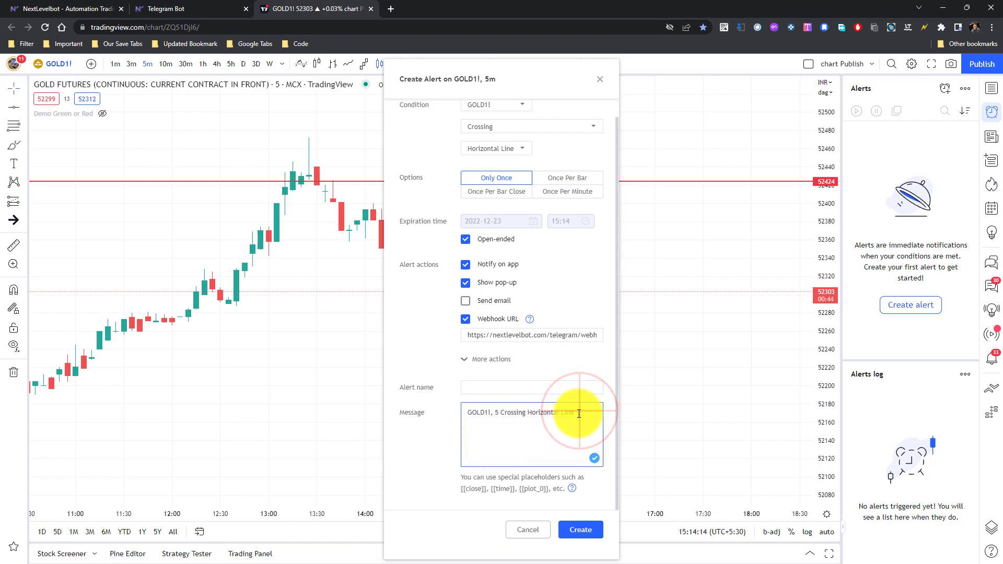
{"action": "left_click", "coordinate": [589, 412]}
{"action": "key", "text": "ctrl+a"}
{"action": "key", "text": "BackSpace"}
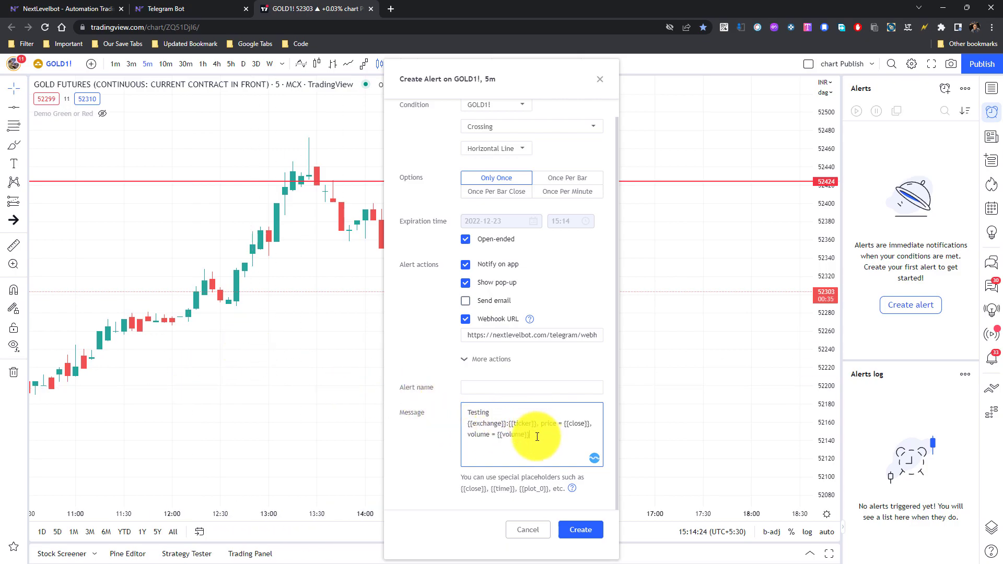
- Create the alert on the horizontal line and restore the browser window to half width beside Telegram
{"action": "left_click_drag", "start_coordinate": [530, 434], "coordinate": [459, 426]}
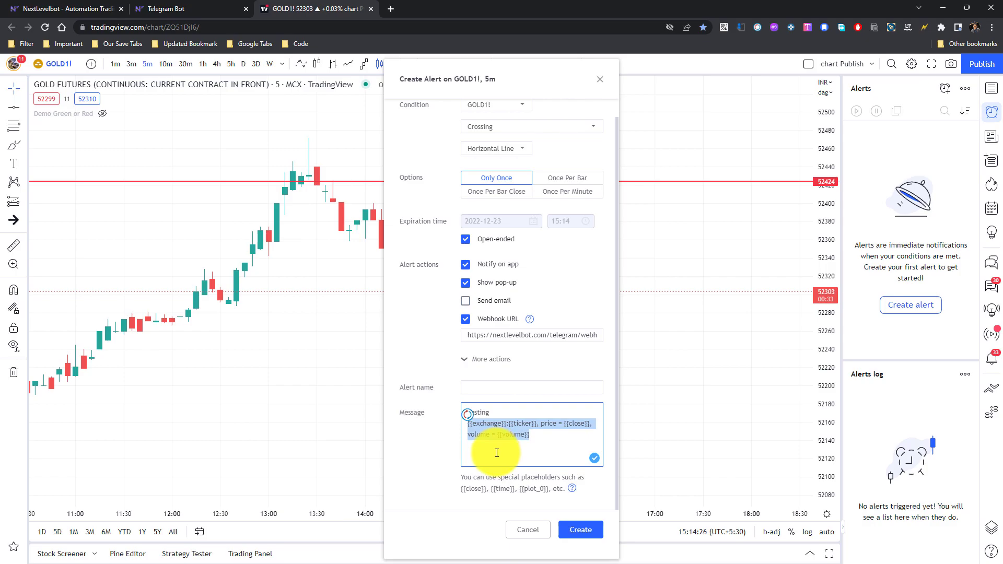
{"action": "left_click", "coordinate": [577, 533]}
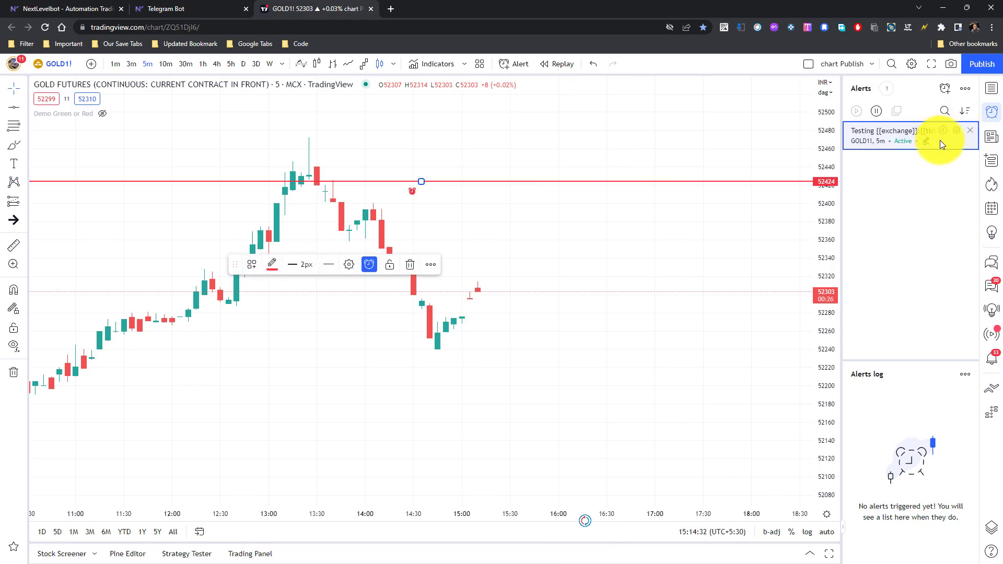
{"action": "scroll", "coordinate": [538, 370], "scroll_direction": "up", "scroll_amount": 1}
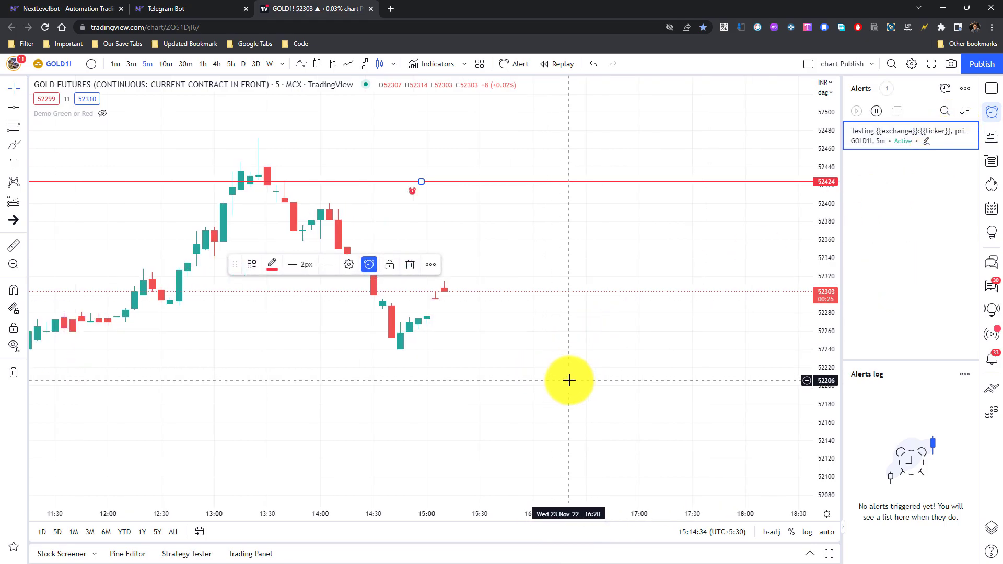
{"action": "double_click", "coordinate": [641, 10]}
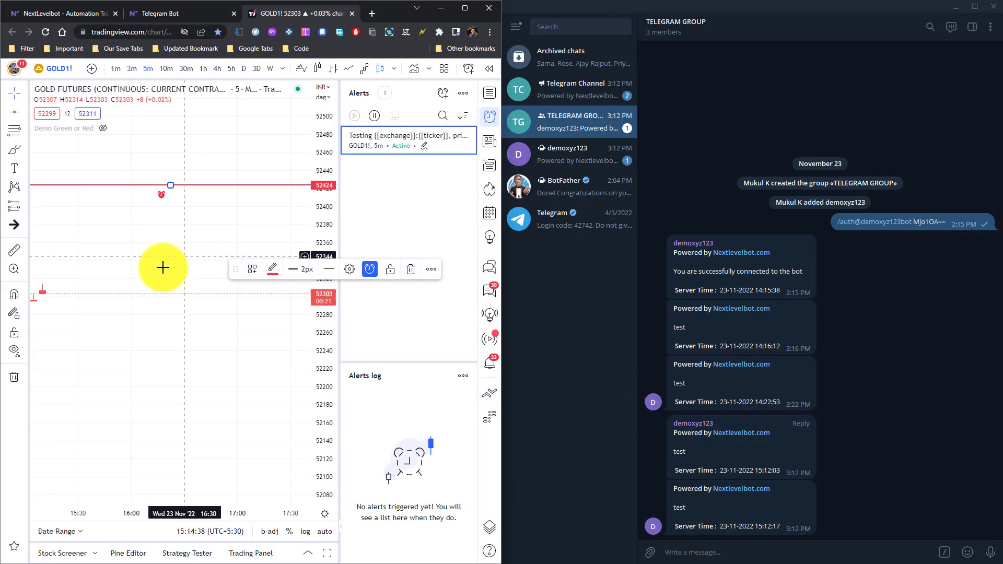
- Move the alert's horizontal line on the gold chart down to 52310 beside the last candle and back up to 52364
{"action": "scroll", "coordinate": [143, 405], "scroll_direction": "down", "scroll_amount": 4}
{"action": "left_click_drag", "start_coordinate": [232, 271], "coordinate": [55, 510]}
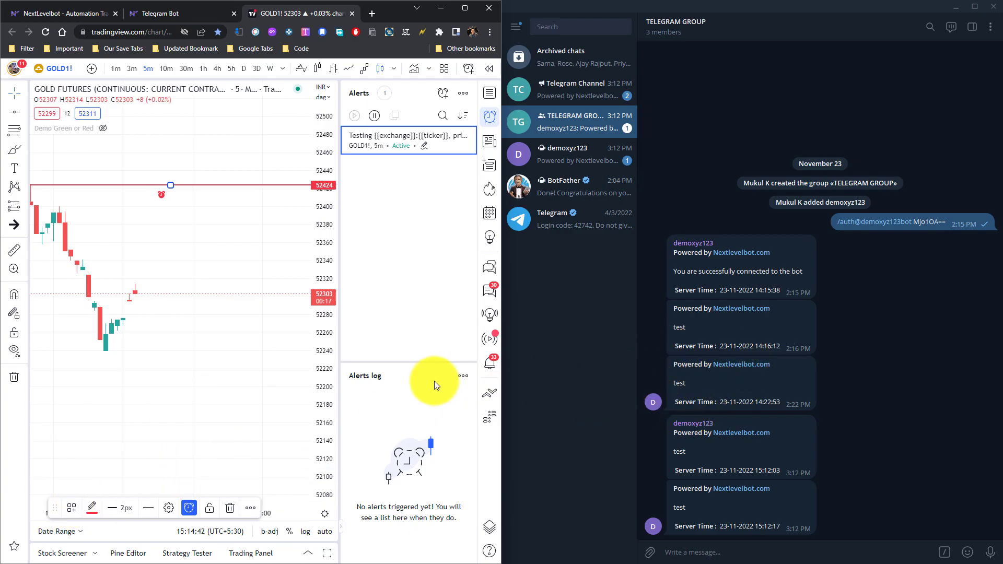
{"action": "left_click_drag", "start_coordinate": [209, 349], "coordinate": [239, 360]}
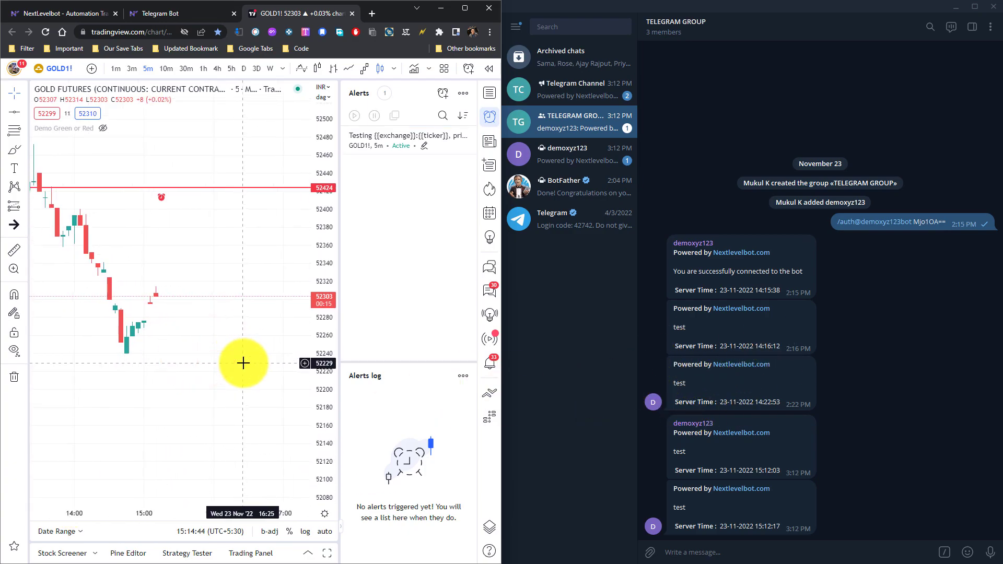
{"action": "scroll", "coordinate": [209, 360], "scroll_direction": "up", "scroll_amount": 1}
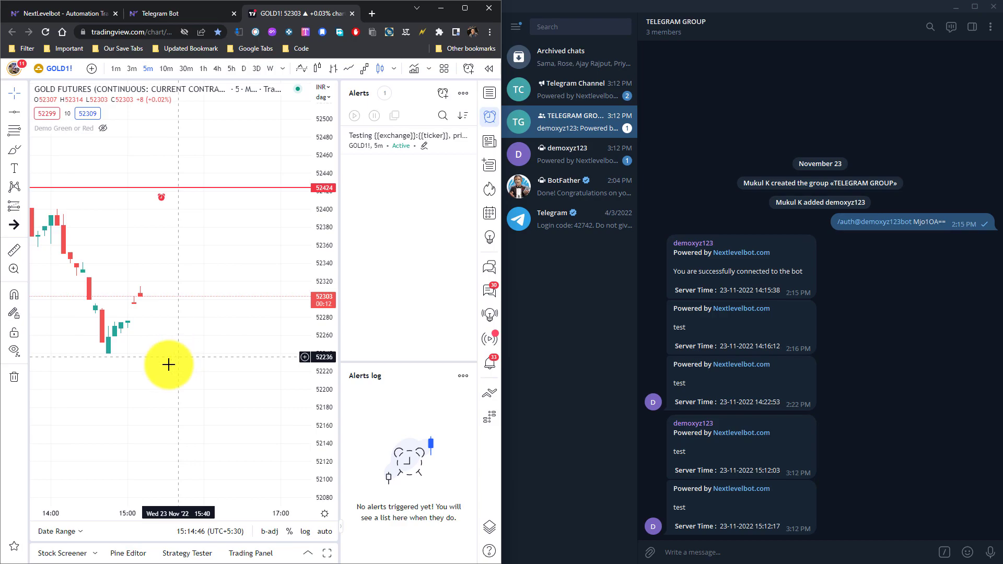
{"action": "left_click_drag", "start_coordinate": [168, 365], "coordinate": [206, 377]}
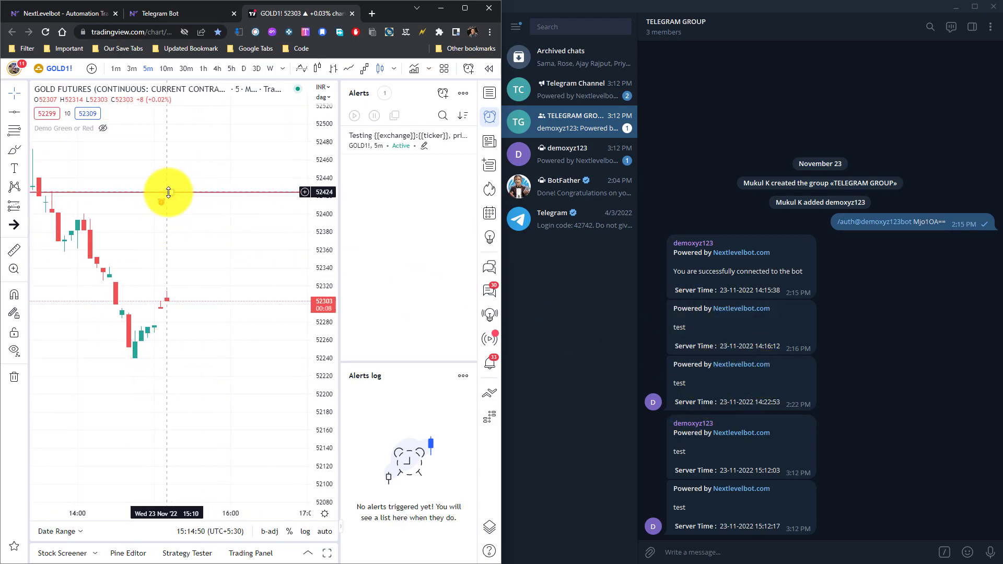
{"action": "left_click_drag", "start_coordinate": [172, 193], "coordinate": [187, 295]}
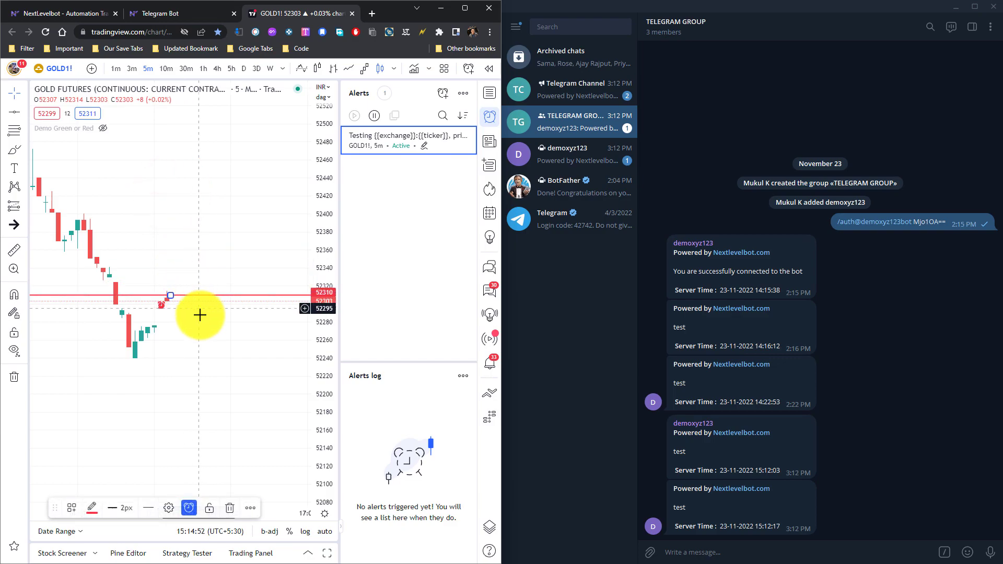
{"action": "left_click", "coordinate": [361, 396]}
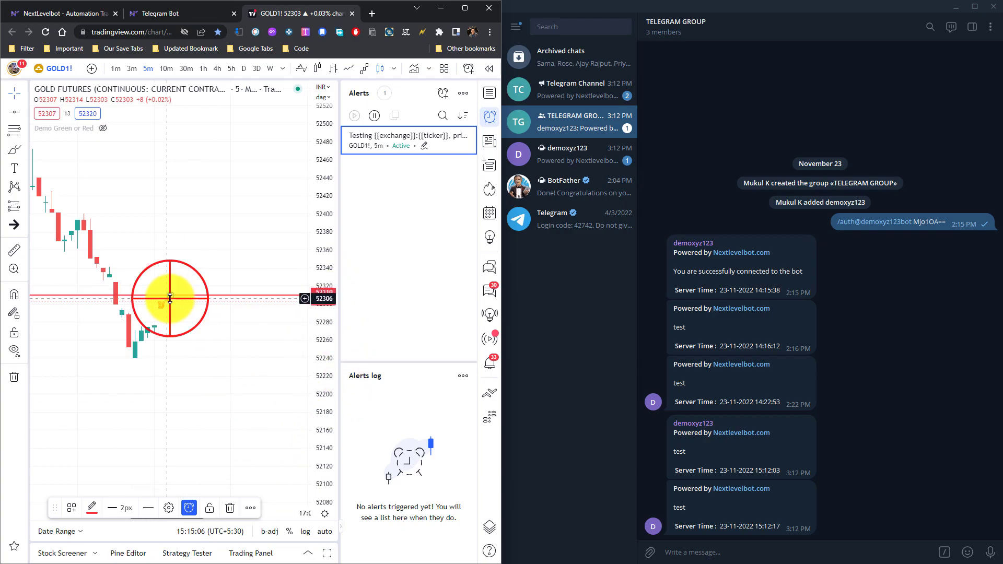
{"action": "left_click_drag", "start_coordinate": [170, 297], "coordinate": [172, 247]}
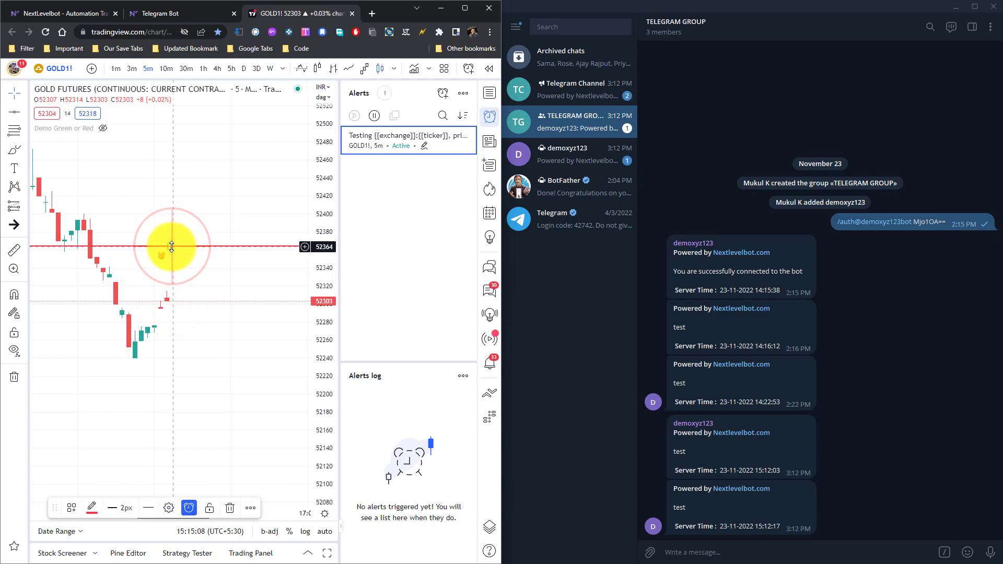
- Search the chart symbols for BTCUSDT in all categories
{"action": "left_click", "coordinate": [65, 68]}
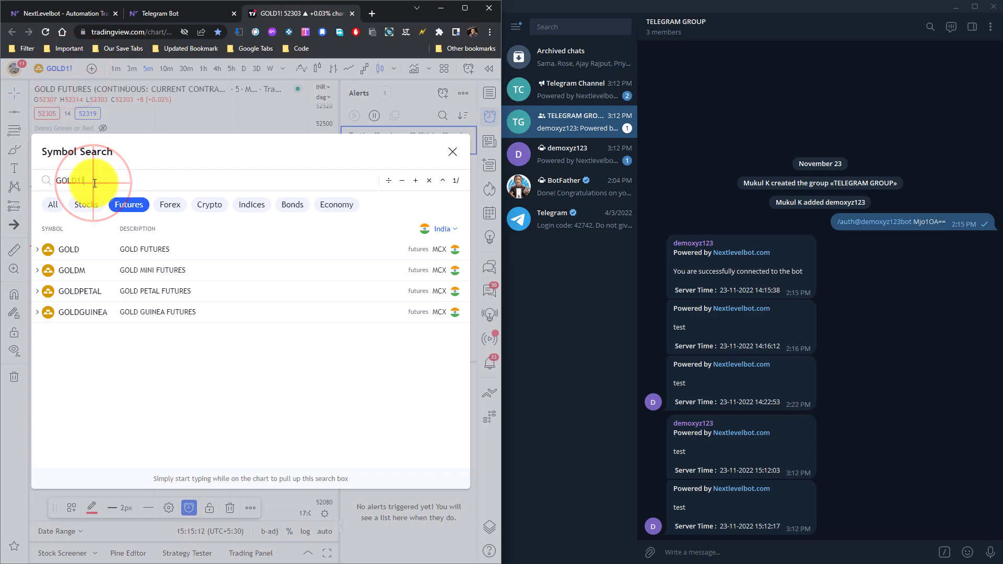
{"action": "type", "text": "BT"}
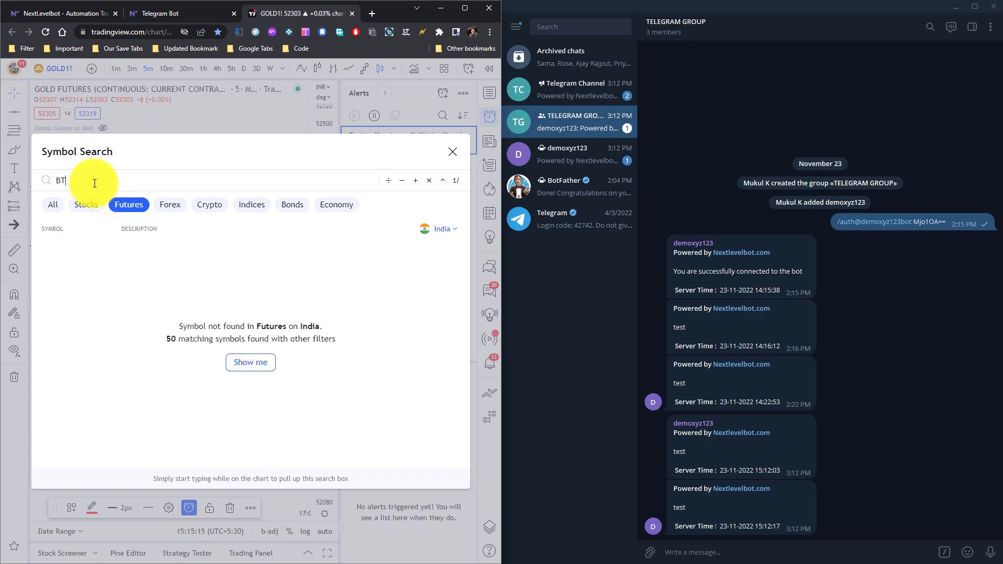
{"action": "key", "text": "BackSpace"}
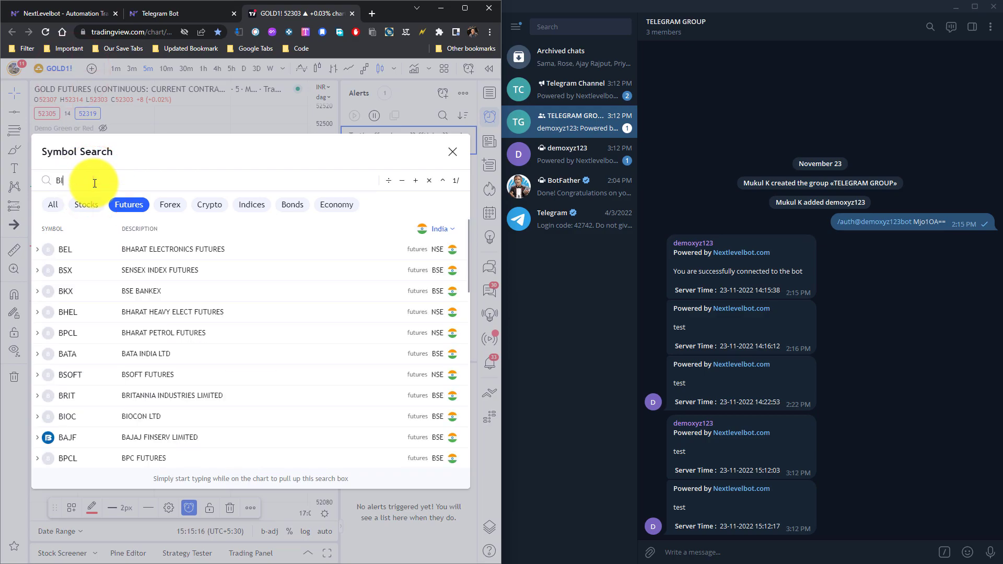
{"action": "type", "text": "IT"}
{"action": "key", "text": "BackSpace"}
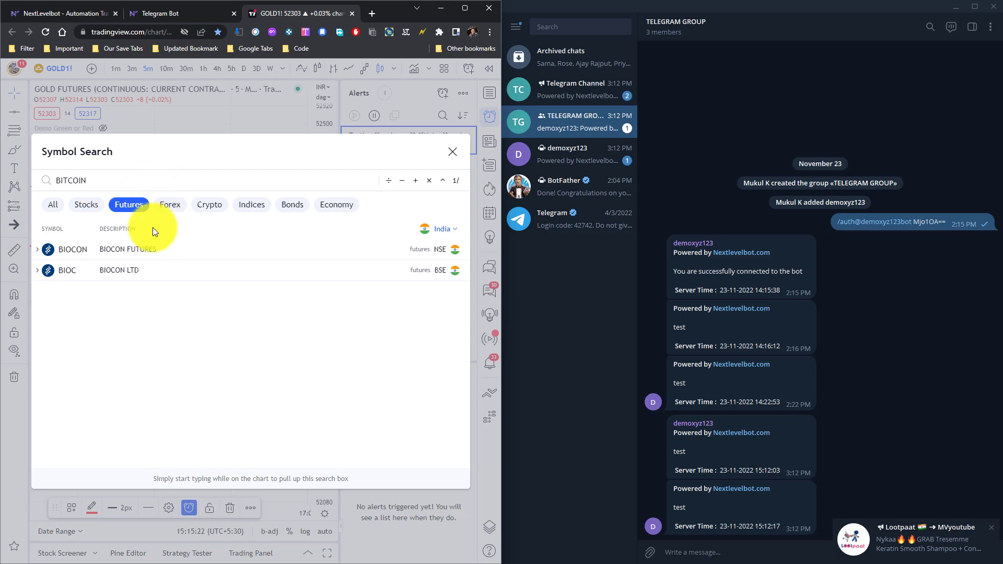
{"action": "key", "text": "BackSpace"}
{"action": "key", "text": "BackSpace"}
{"action": "type", "text": "TCUSDT"}
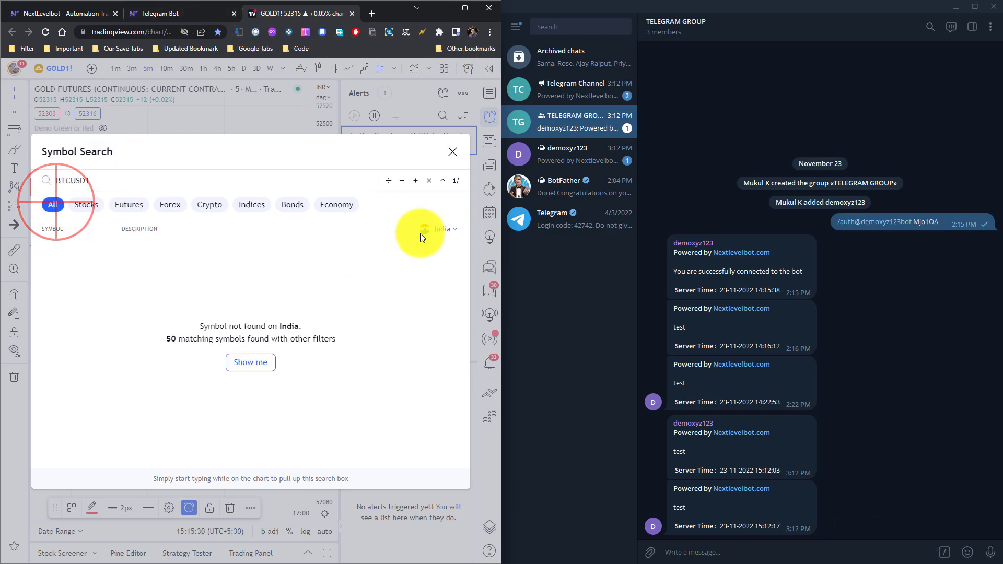
- Widen the symbol search to all sources and load the Binance BTCUSDT chart
{"action": "left_click", "coordinate": [448, 230]}
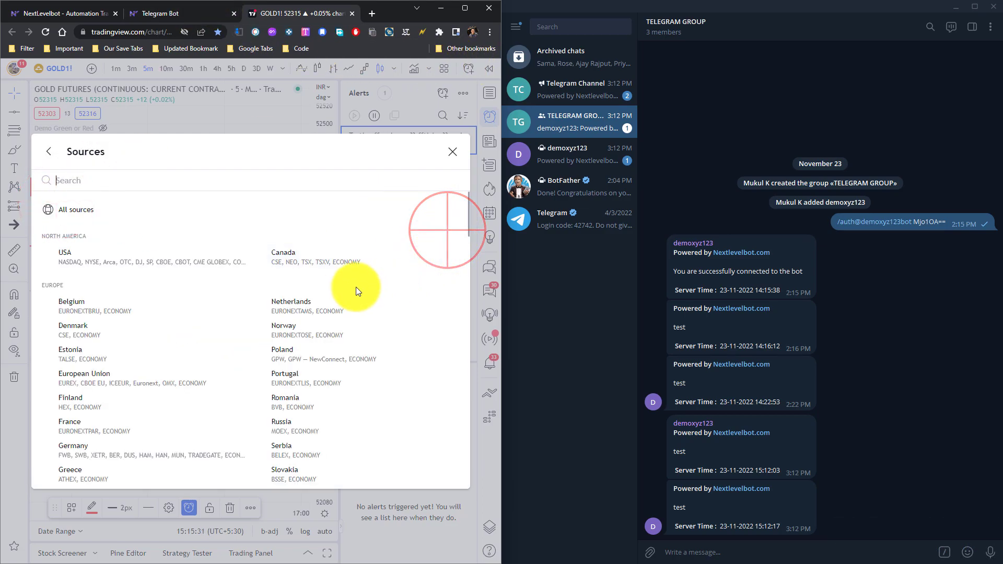
{"action": "left_click", "coordinate": [86, 208]}
{"action": "left_click", "coordinate": [433, 252]}
{"action": "left_click", "coordinate": [194, 257]}
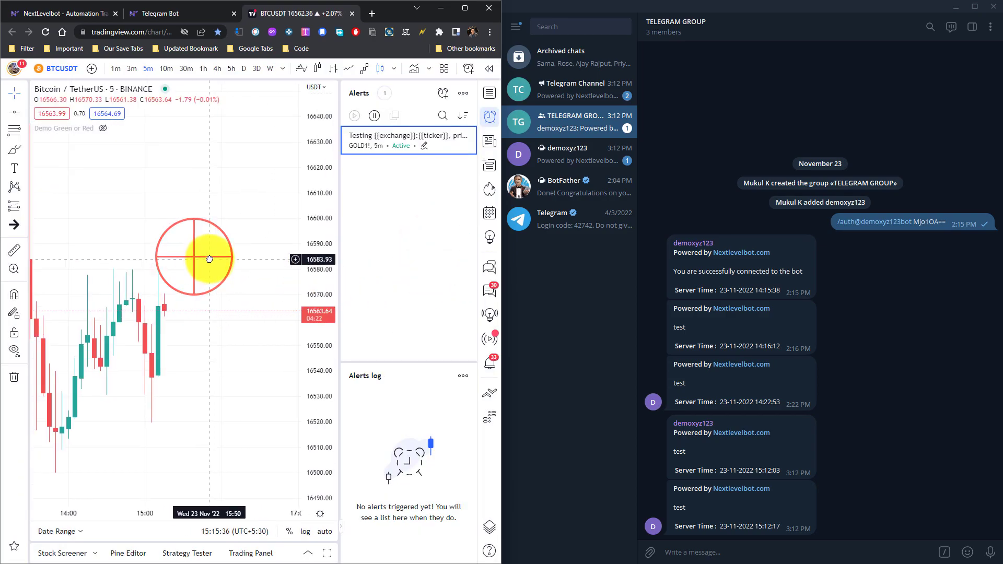
- Draw a horizontal line at about 16612 above the BTCUSDT candles and start an alert on it
{"action": "left_click", "coordinate": [15, 113]}
{"action": "left_click", "coordinate": [141, 190]}
{"action": "right_click", "coordinate": [168, 186]}
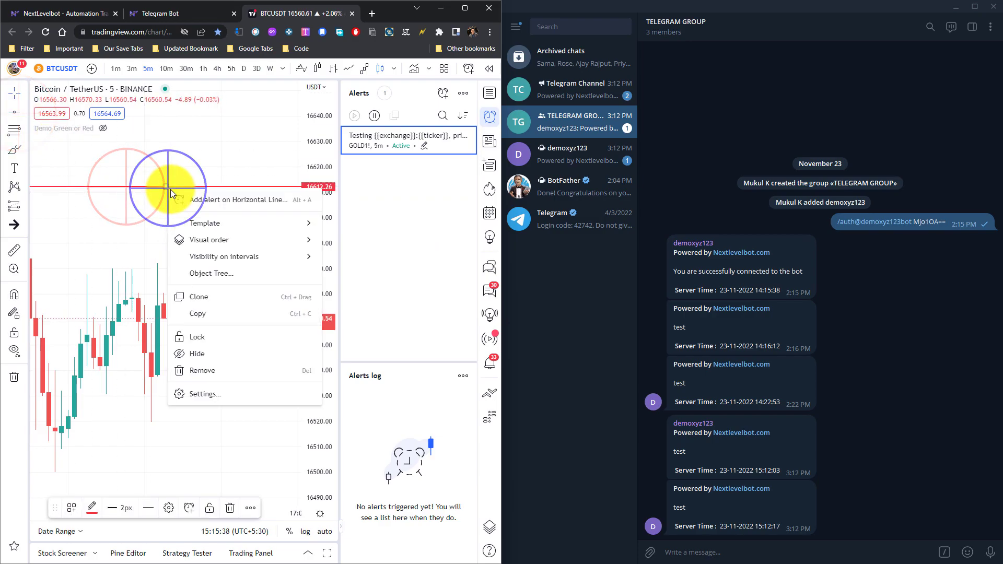
{"action": "left_click", "coordinate": [208, 201]}
- Append {{exchange}}:{{ticker}}, price = {{close}}, volume = {{volume}} below the default alert message and create the alert
{"action": "left_click", "coordinate": [337, 418]}
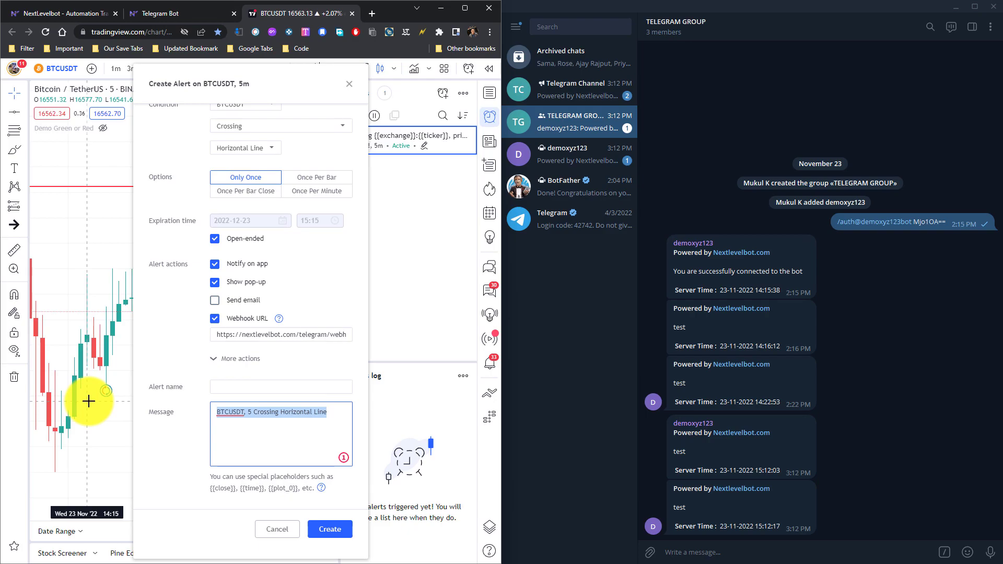
{"action": "left_click", "coordinate": [344, 407]}
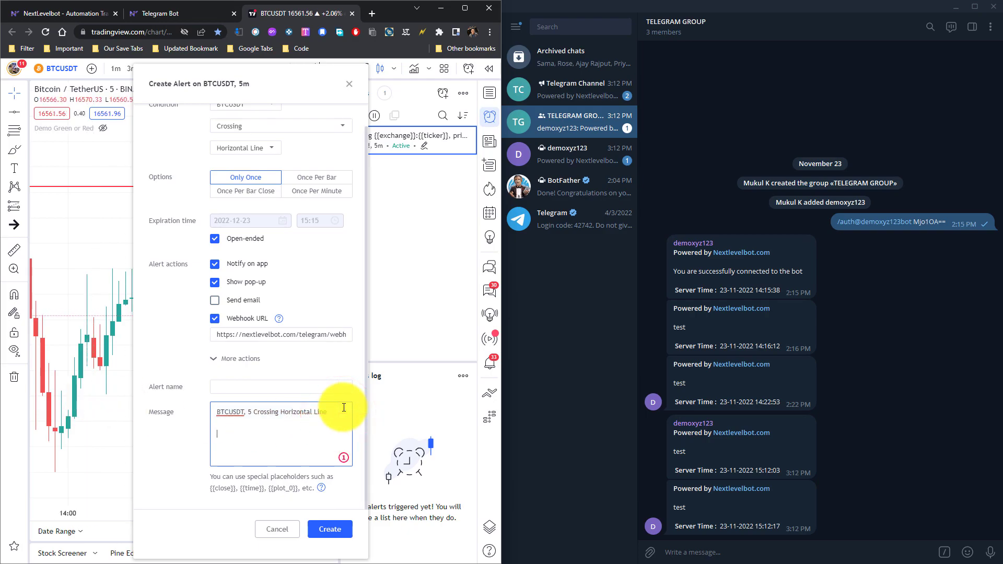
{"action": "type", "text": "{{exchange}}:{{ticker}}, price = {{close}}, volume = {{volume}}"}
{"action": "left_click_drag", "start_coordinate": [292, 450], "coordinate": [215, 437]}
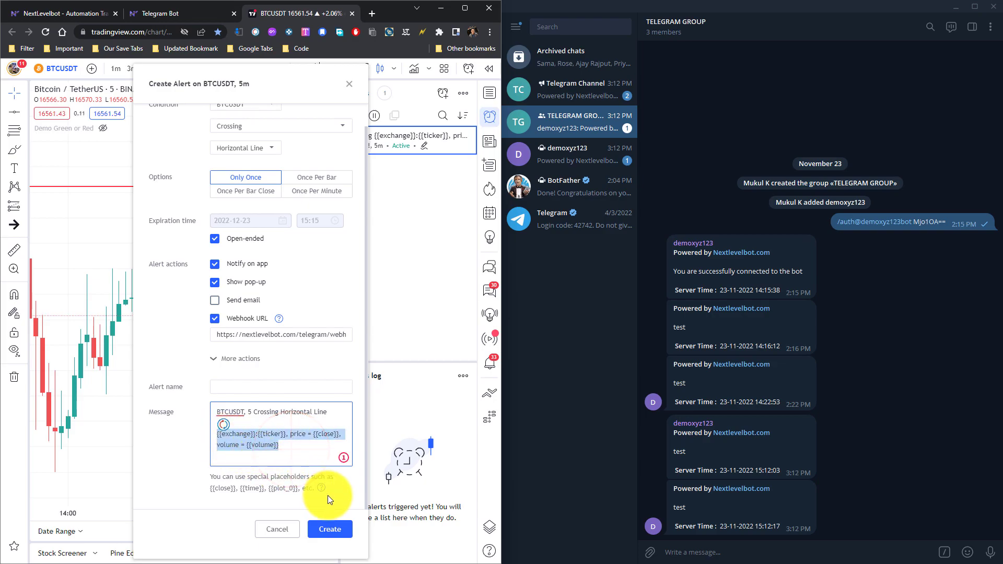
{"action": "left_click", "coordinate": [329, 529]}
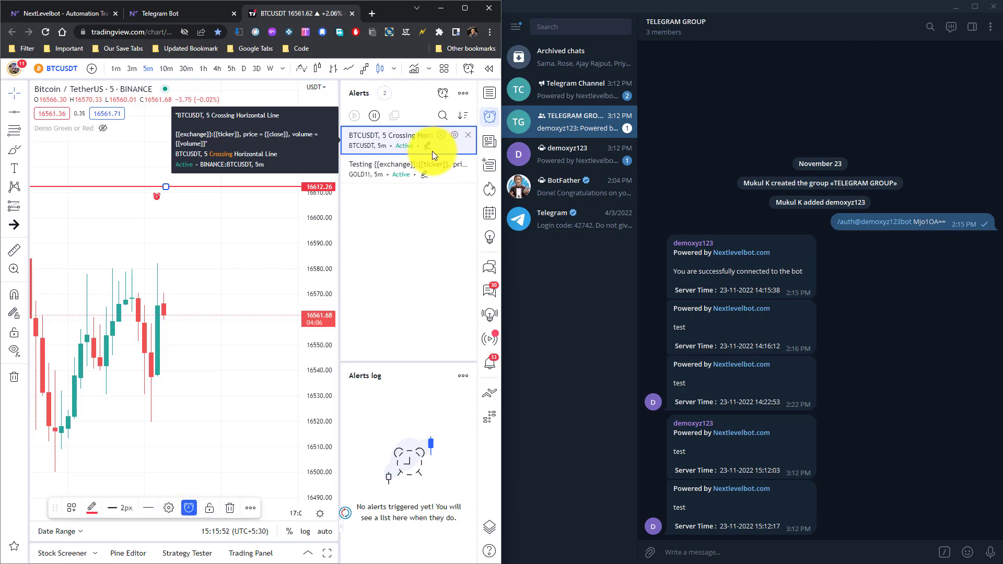
- Move the BTCUSDT horizontal line down to 16565.04 near the current price to trigger its alert
{"action": "left_click", "coordinate": [469, 165]}
{"action": "left_click", "coordinate": [365, 261]}
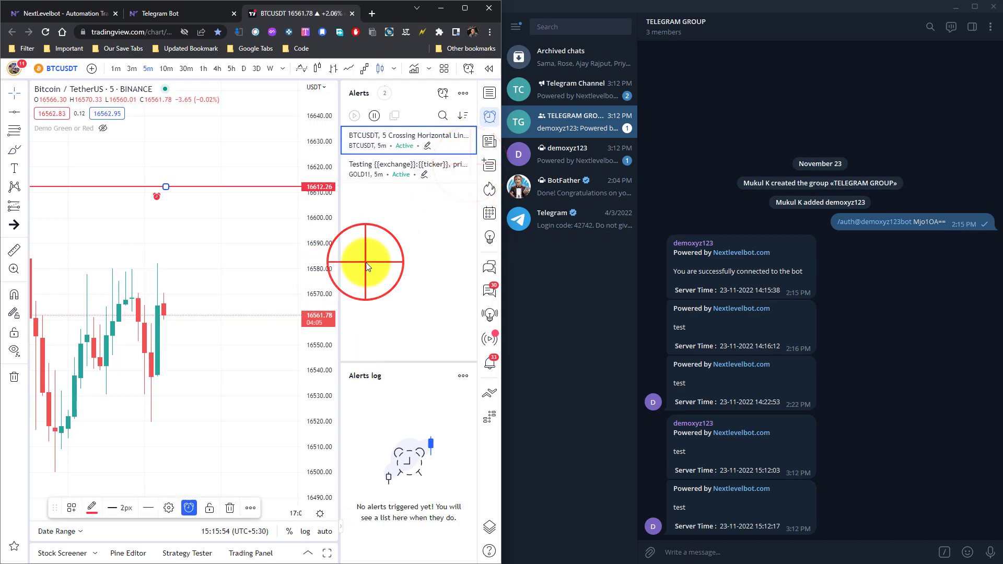
{"action": "left_click_drag", "start_coordinate": [167, 189], "coordinate": [183, 306]}
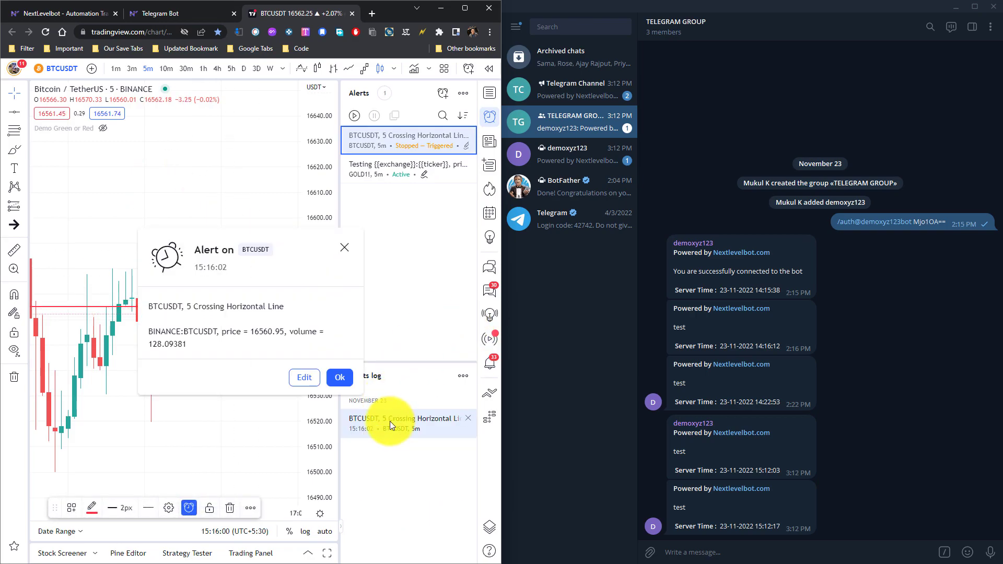
- Examine the new alert message in the Telegram group, checking its server time, exchange and ticker, price and volume
{"action": "left_click", "coordinate": [956, 417]}
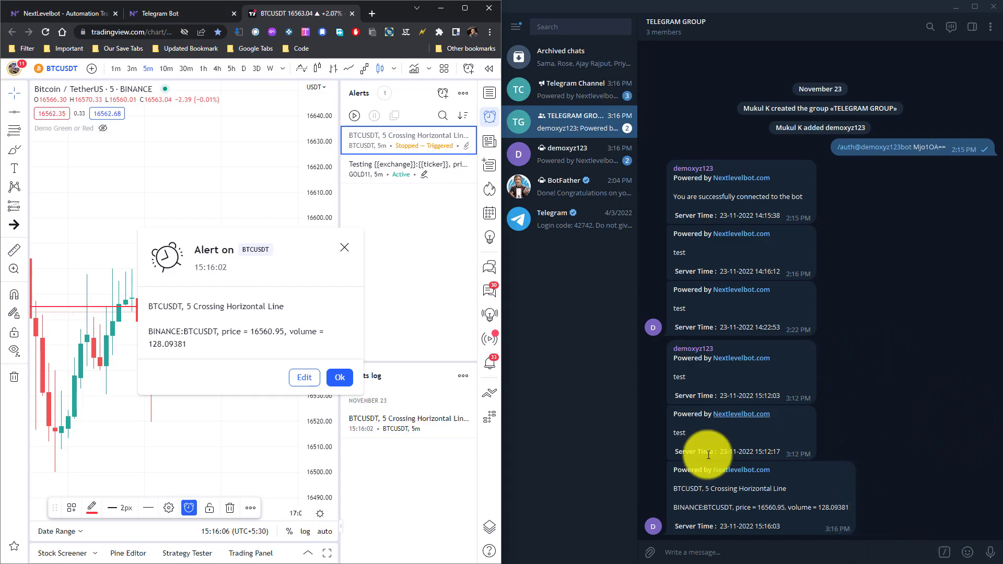
{"action": "left_click", "coordinate": [692, 506]}
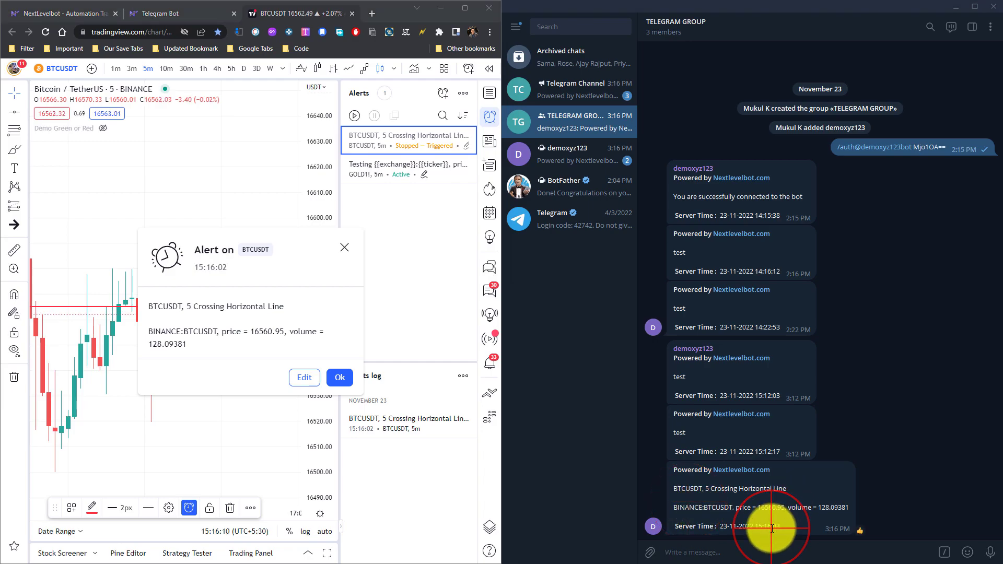
{"action": "left_click_drag", "start_coordinate": [688, 529], "coordinate": [798, 528]}
{"action": "mouse_move", "coordinate": [791, 519]}
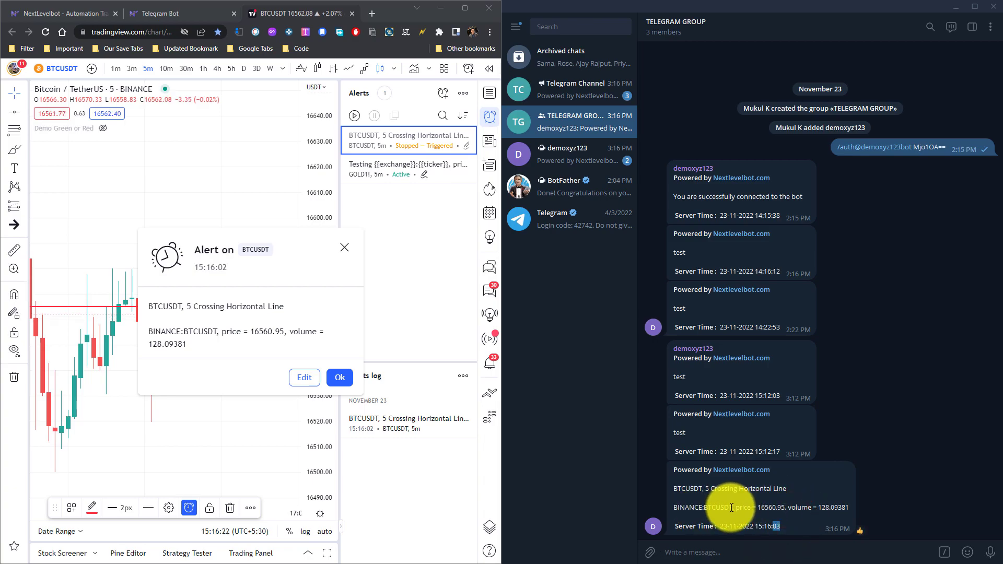
{"action": "left_click_drag", "start_coordinate": [732, 507], "coordinate": [672, 513]}
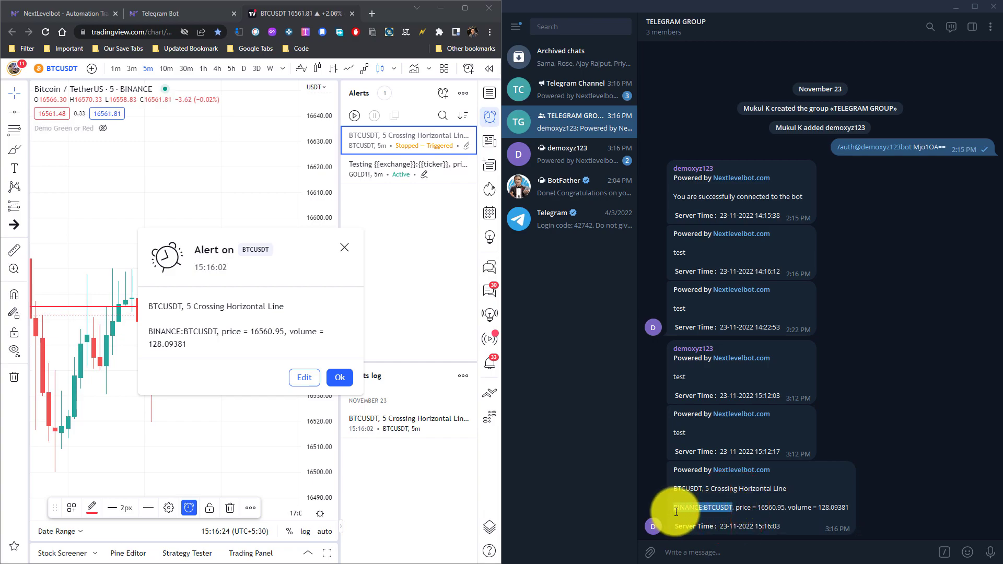
{"action": "left_click", "coordinate": [765, 510]}
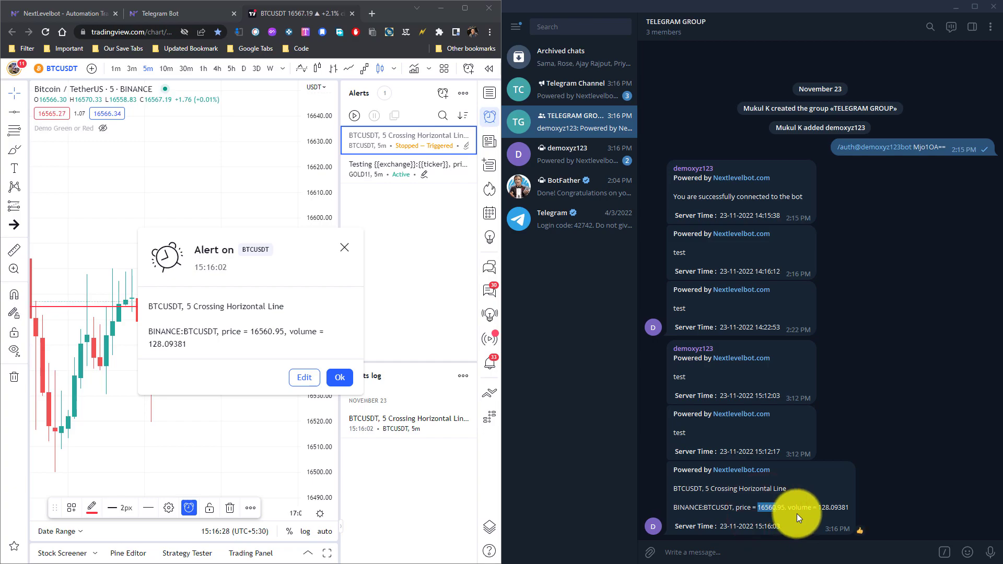
{"action": "left_click_drag", "start_coordinate": [813, 510], "coordinate": [833, 511]}
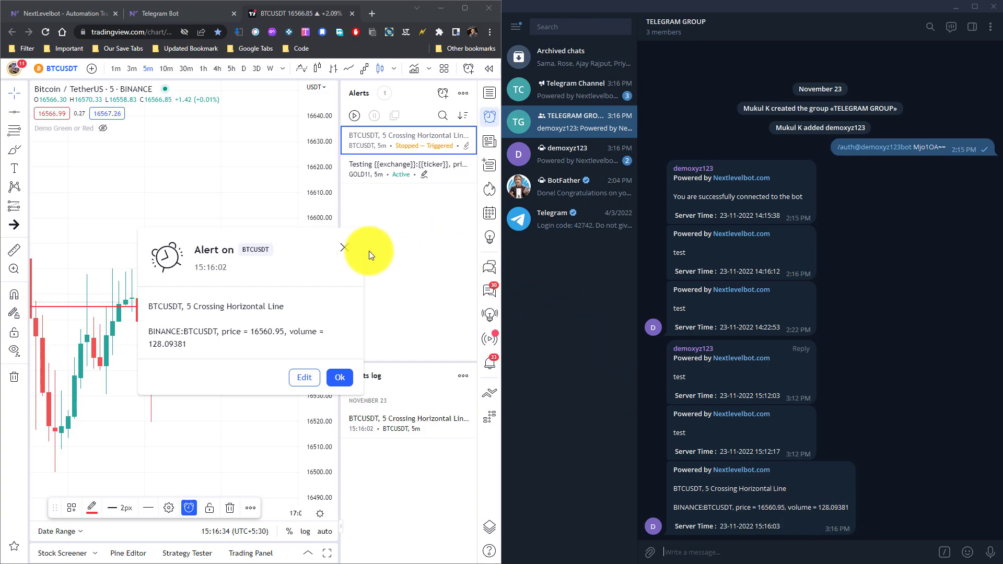
- Dismiss the triggered BTCUSDT alert and raise its horizontal line to 16604.65 in the maximized browser window
{"action": "left_click", "coordinate": [350, 249]}
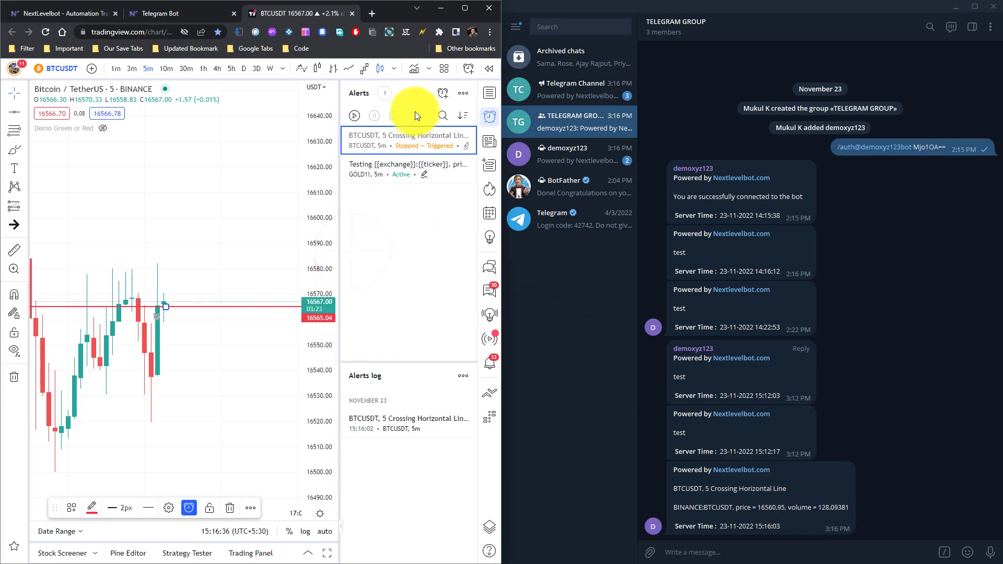
{"action": "left_click", "coordinate": [463, 7]}
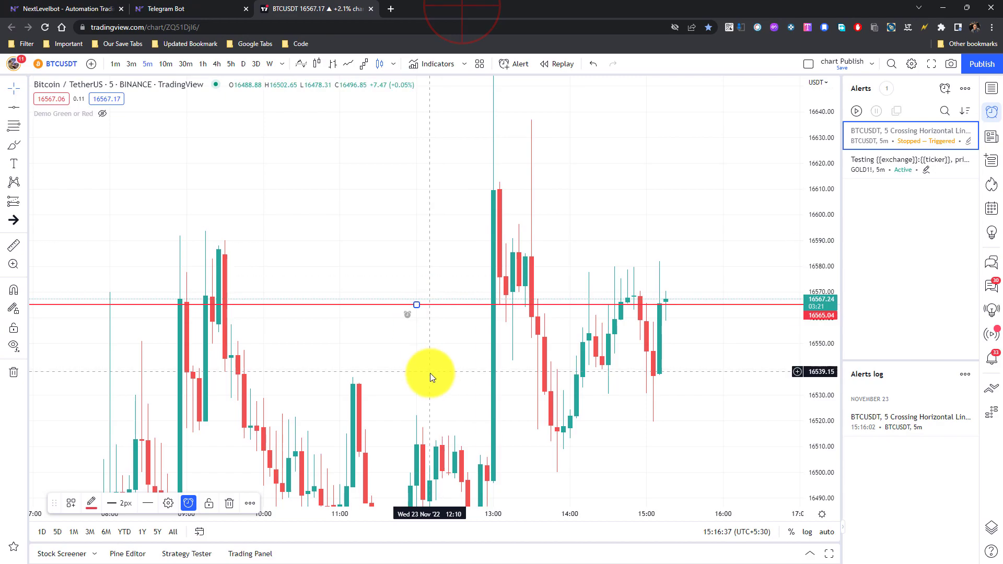
{"action": "left_click", "coordinate": [419, 305]}
{"action": "left_click_drag", "start_coordinate": [418, 305], "coordinate": [418, 203]}
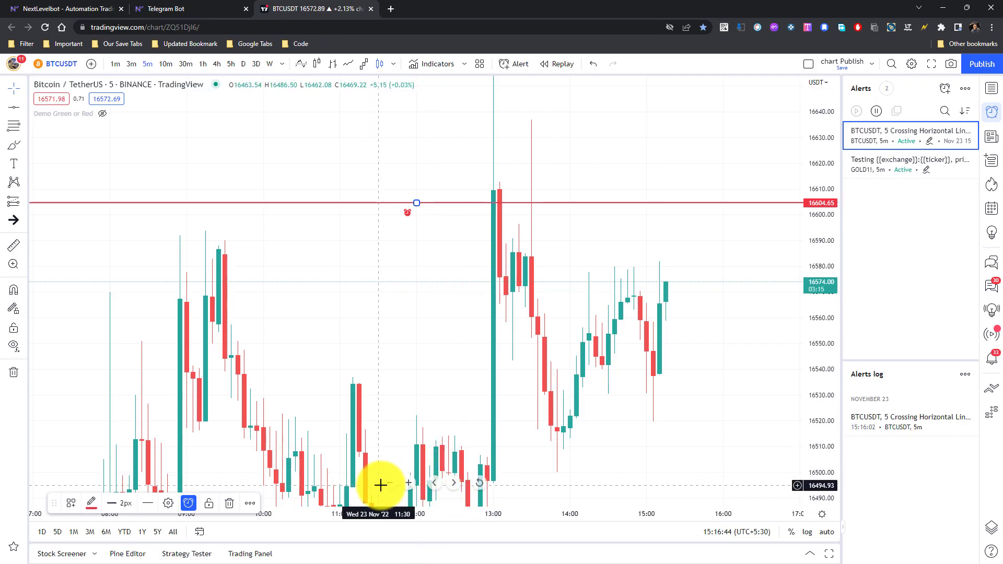
- Remove the horizontal line together with its alert from the BTCUSDT chart
{"action": "left_click", "coordinate": [391, 483]}
{"action": "left_click", "coordinate": [481, 483]}
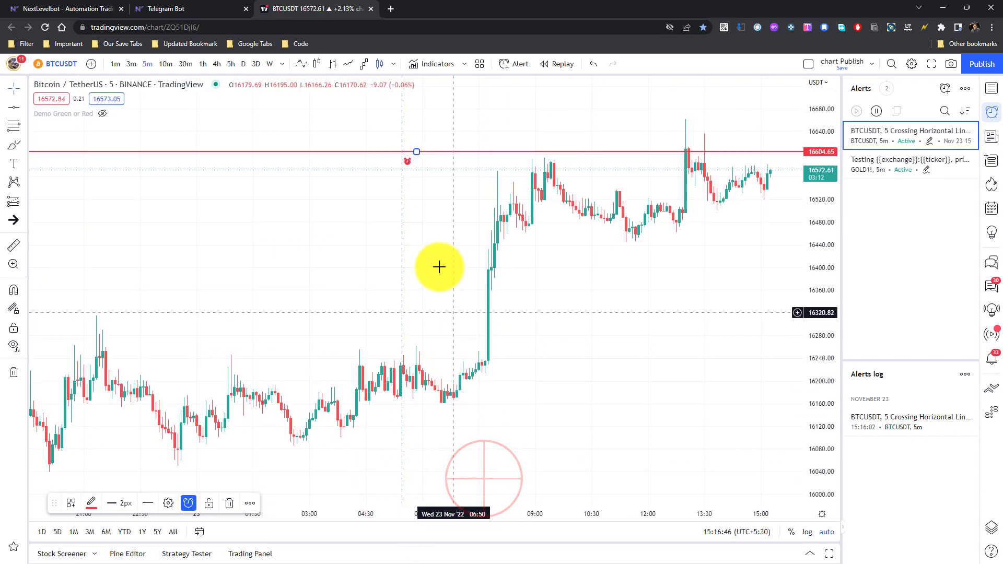
{"action": "right_click", "coordinate": [402, 260]}
{"action": "left_click", "coordinate": [494, 496]}
{"action": "left_click_drag", "start_coordinate": [627, 343], "coordinate": [508, 365]}
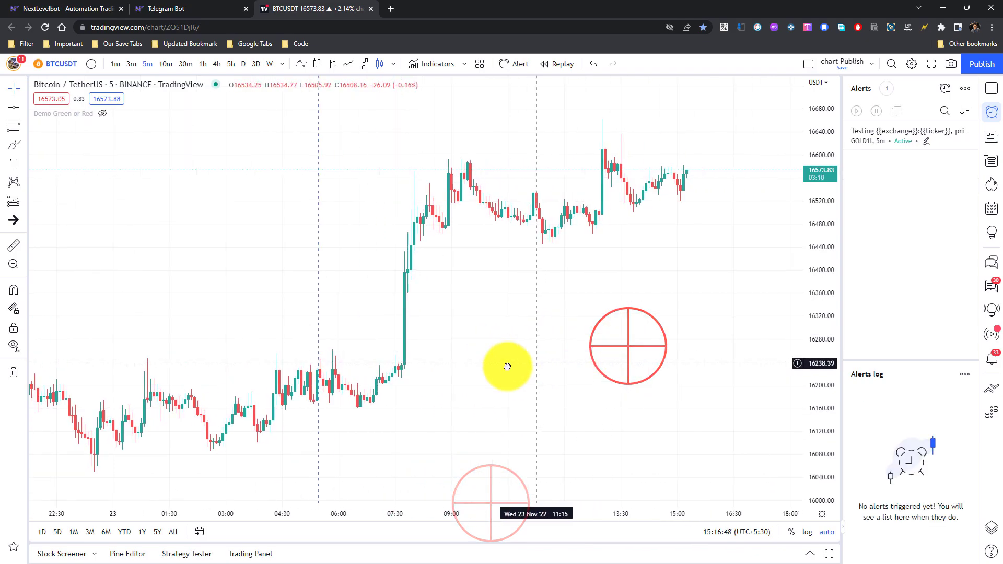
- Show the hidden Demo Green or Red indicator on the BTCUSDT chart and inspect its dots on the recent candles
{"action": "left_click", "coordinate": [103, 114]}
{"action": "scroll", "coordinate": [427, 362], "scroll_direction": "up", "scroll_amount": 3}
{"action": "left_click_drag", "start_coordinate": [409, 366], "coordinate": [576, 376]}
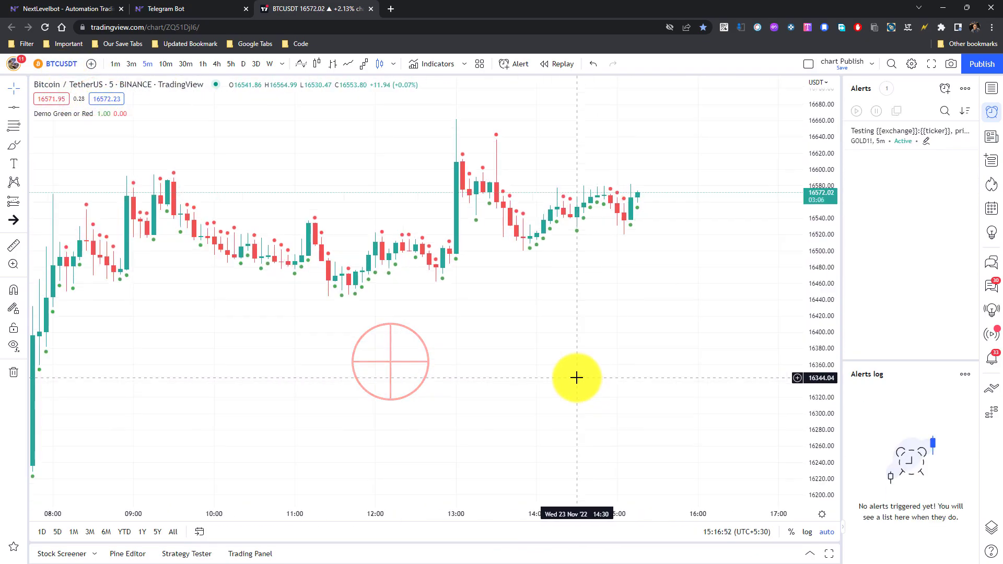
{"action": "scroll", "coordinate": [511, 383], "scroll_direction": "up", "scroll_amount": 3}
{"action": "left_click_drag", "start_coordinate": [509, 384], "coordinate": [531, 385]}
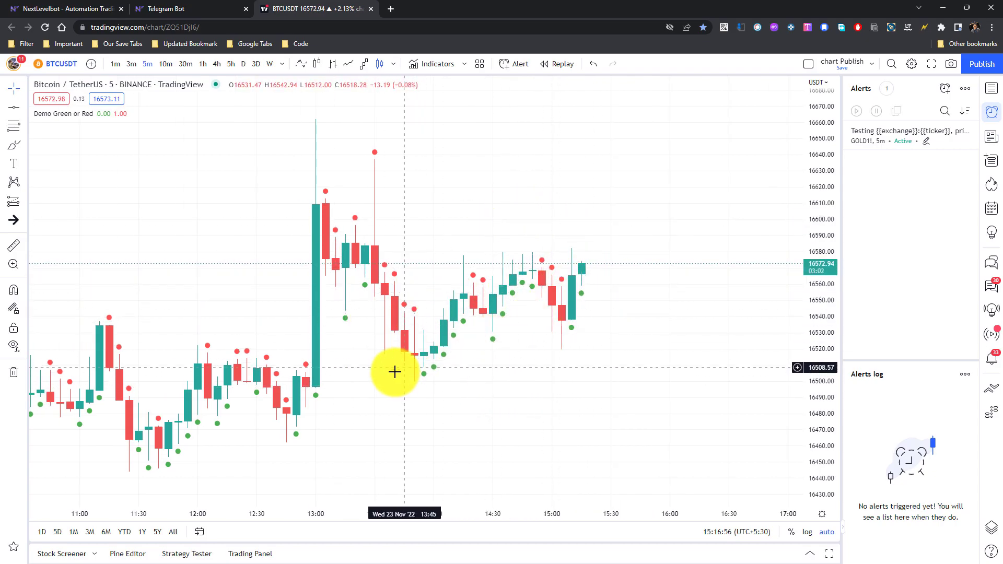
{"action": "scroll", "coordinate": [406, 347], "scroll_direction": "up", "scroll_amount": 2}
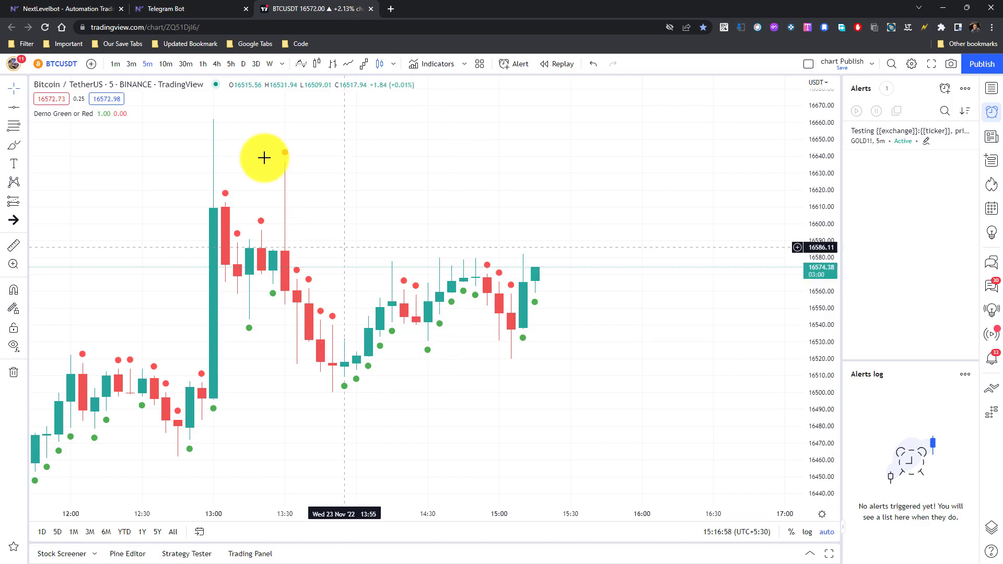
- Switch the BTCUSDT chart to the 15-second interval and delete the existing GOLD1! alert
{"action": "left_click", "coordinate": [116, 64]}
{"action": "left_click", "coordinate": [281, 67]}
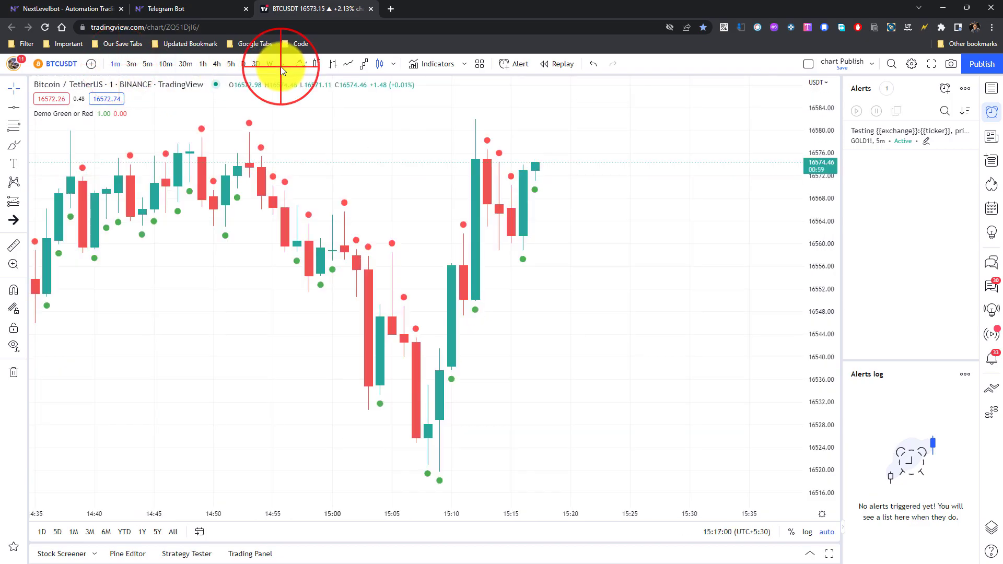
{"action": "left_click", "coordinate": [297, 133]}
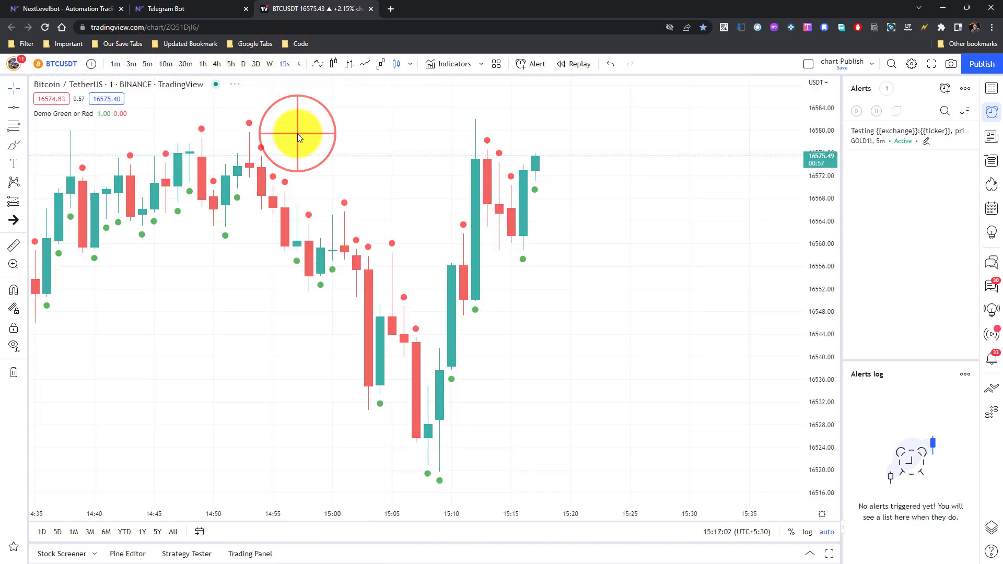
{"action": "left_click_drag", "start_coordinate": [834, 162], "coordinate": [827, 271]}
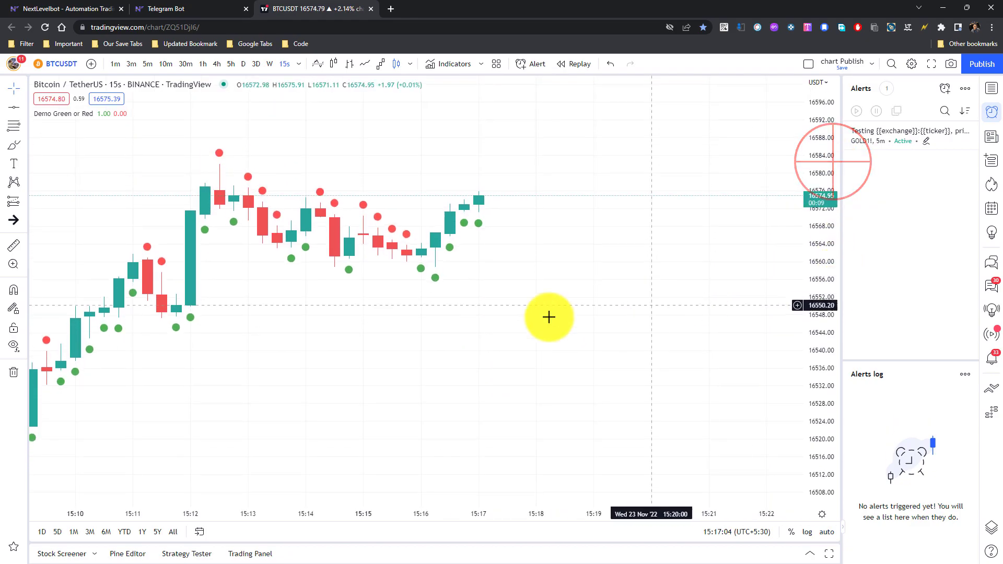
{"action": "left_click_drag", "start_coordinate": [457, 327], "coordinate": [598, 325]}
{"action": "left_click", "coordinate": [971, 130]}
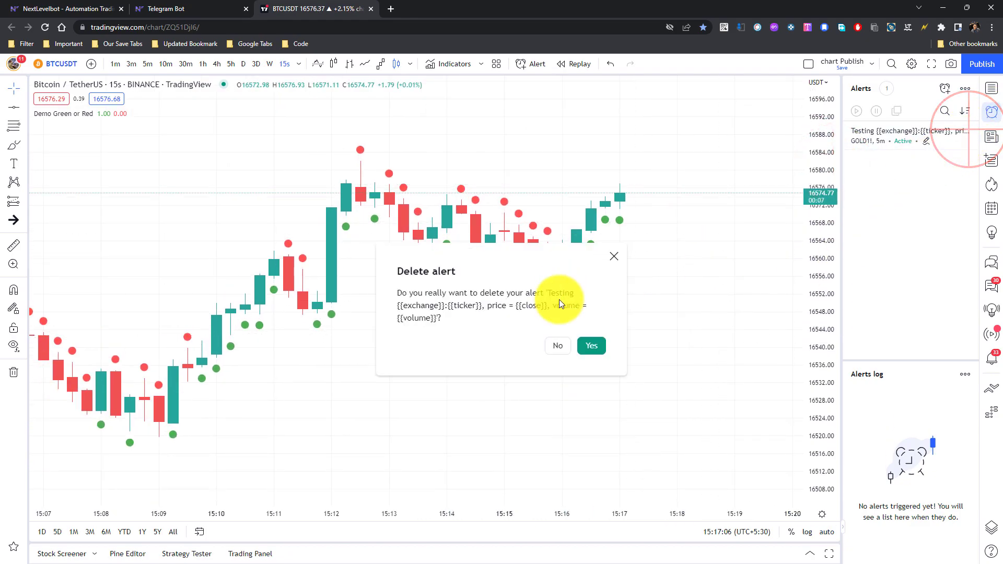
{"action": "left_click", "coordinate": [589, 347]}
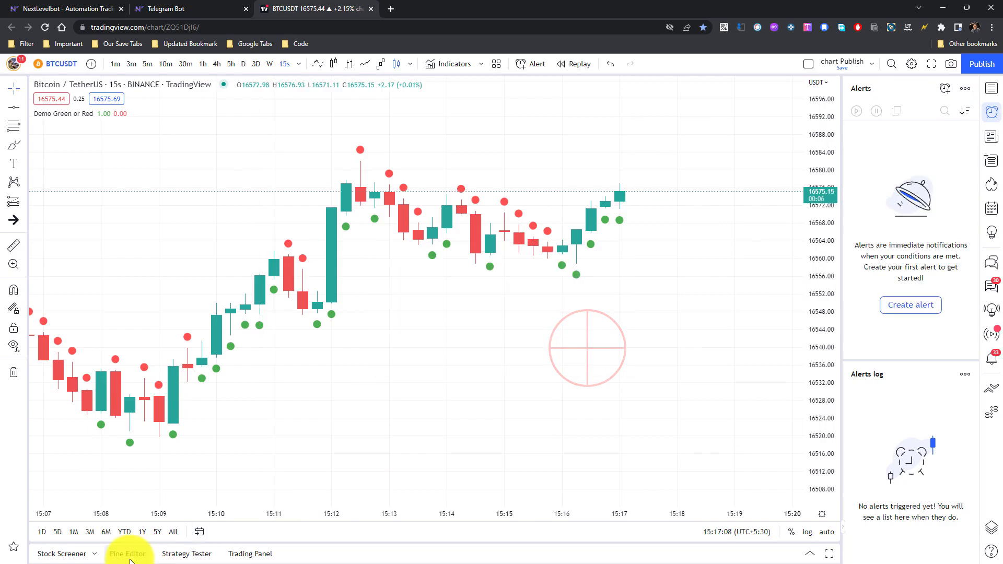
- Save the pending script changes, examine the Demo Green or Red source's plotshape and alertcondition lines, close it and inspect the dots on the chart
{"action": "left_click", "coordinate": [133, 114]}
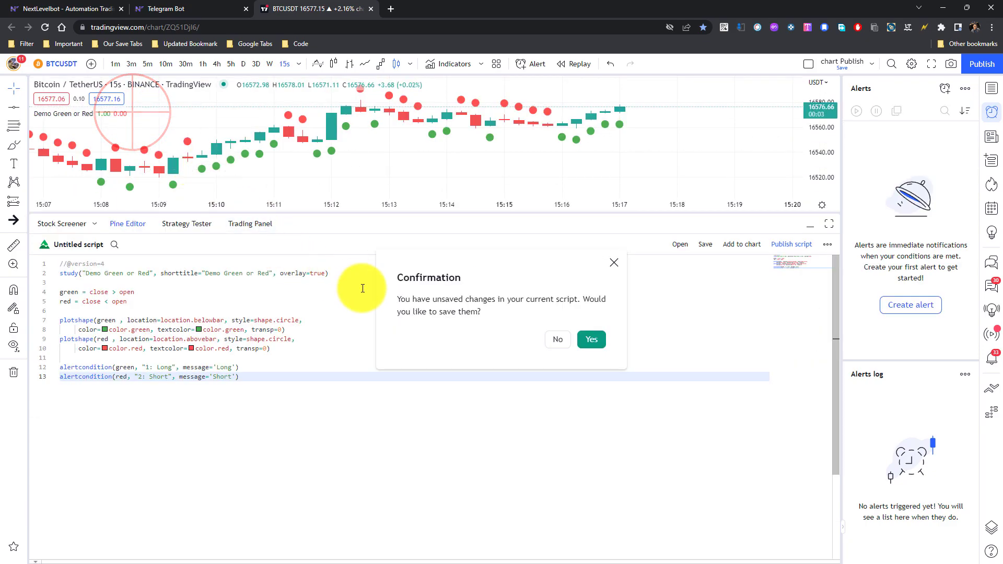
{"action": "left_click", "coordinate": [584, 340]}
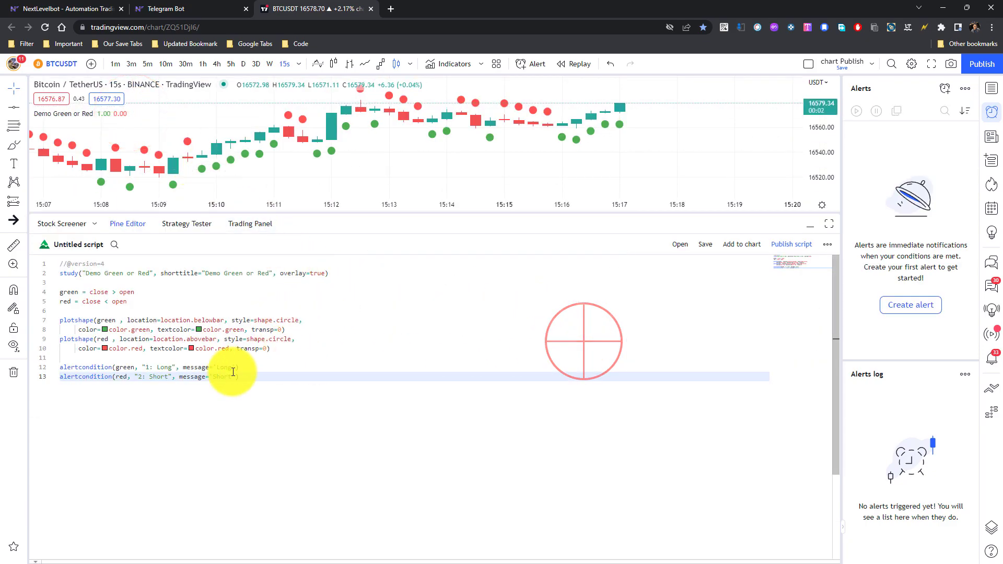
{"action": "left_click", "coordinate": [112, 265]}
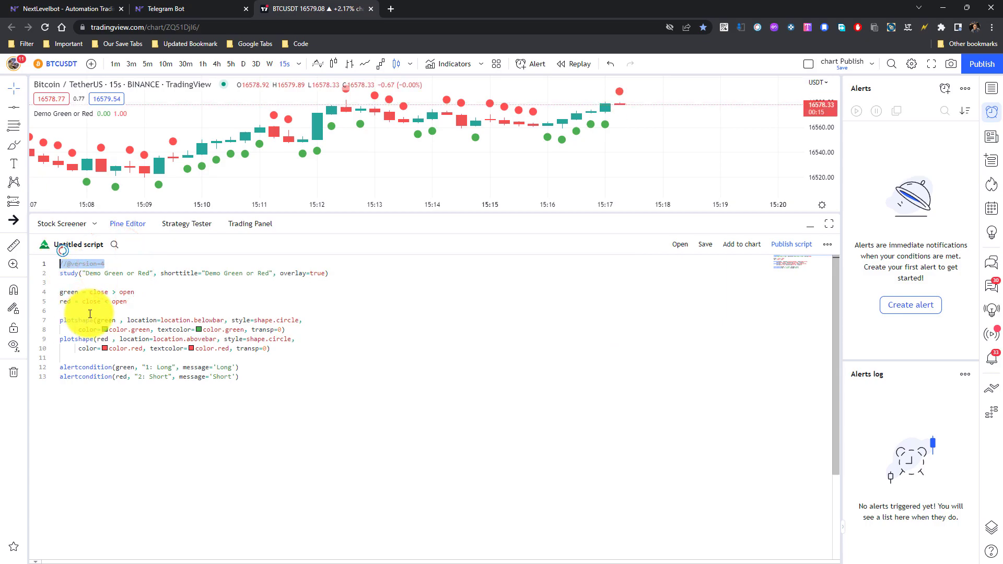
{"action": "mouse_move", "coordinate": [92, 321]}
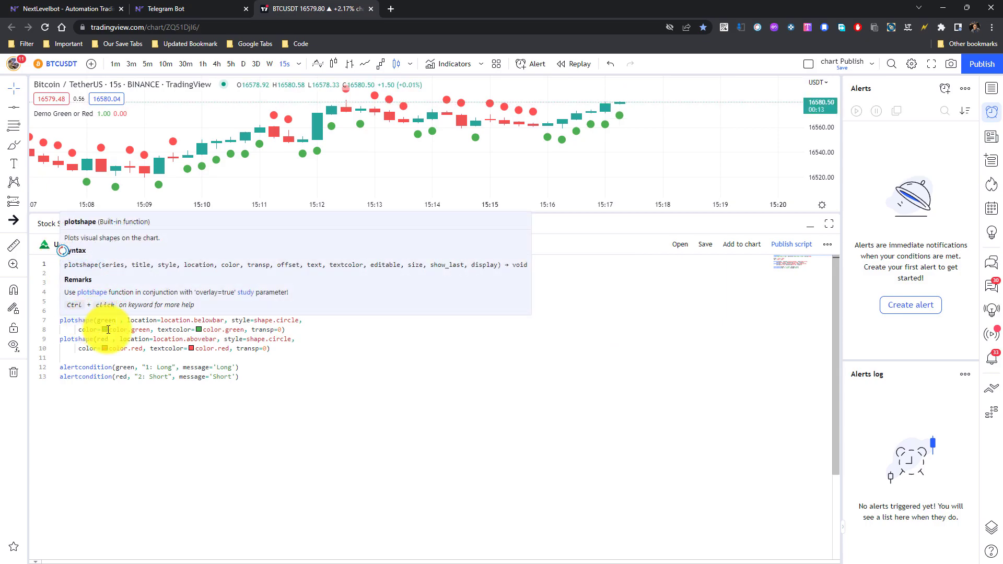
{"action": "left_click", "coordinate": [249, 442]}
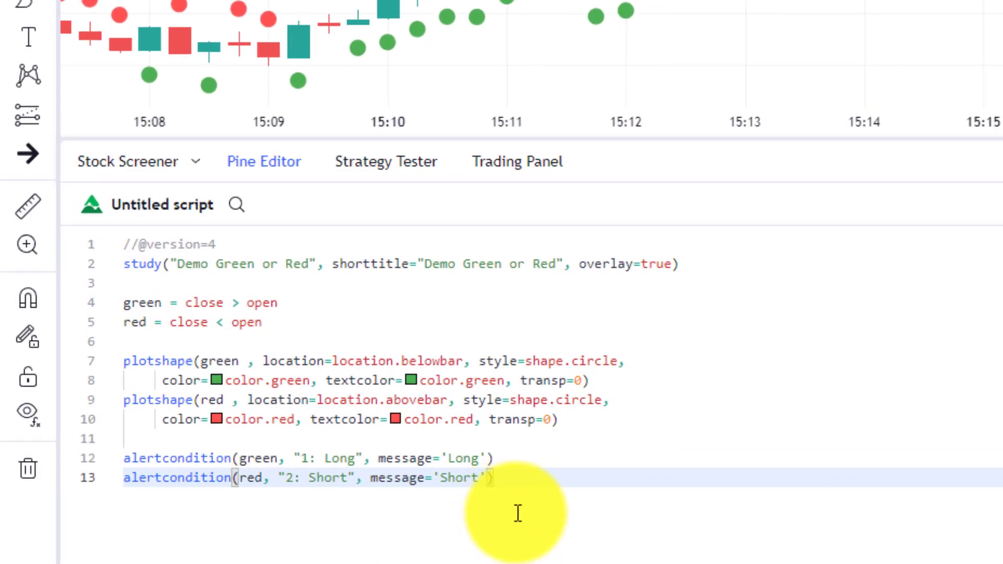
{"action": "left_click", "coordinate": [271, 163]}
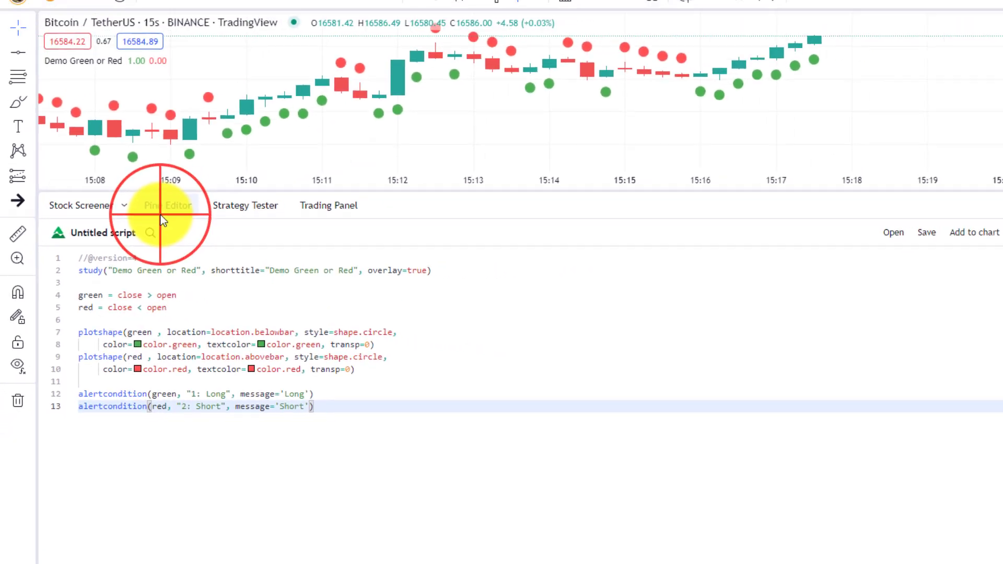
{"action": "left_click", "coordinate": [530, 331]}
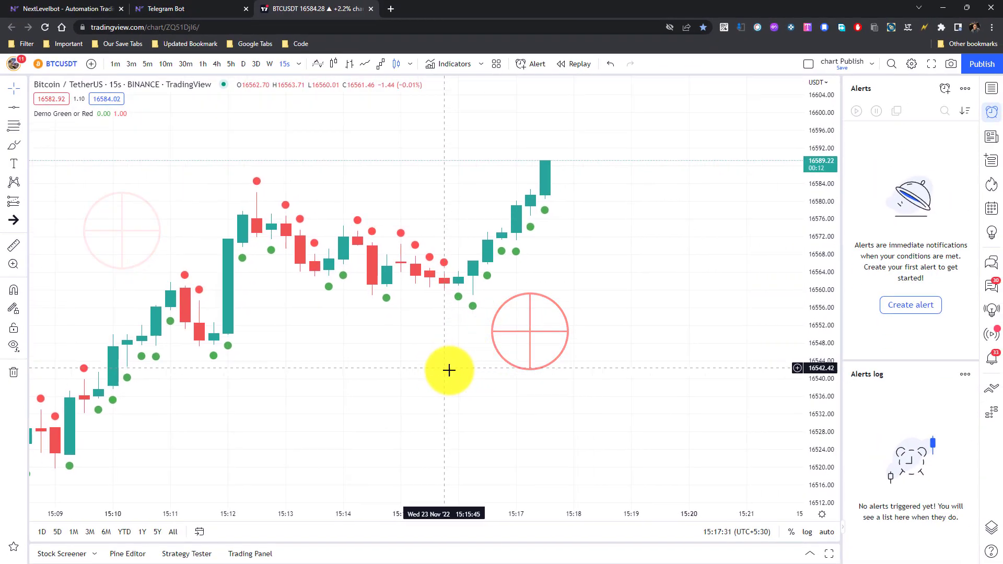
{"action": "scroll", "coordinate": [471, 361], "scroll_direction": "up", "scroll_amount": 2}
{"action": "left_click", "coordinate": [481, 308]}
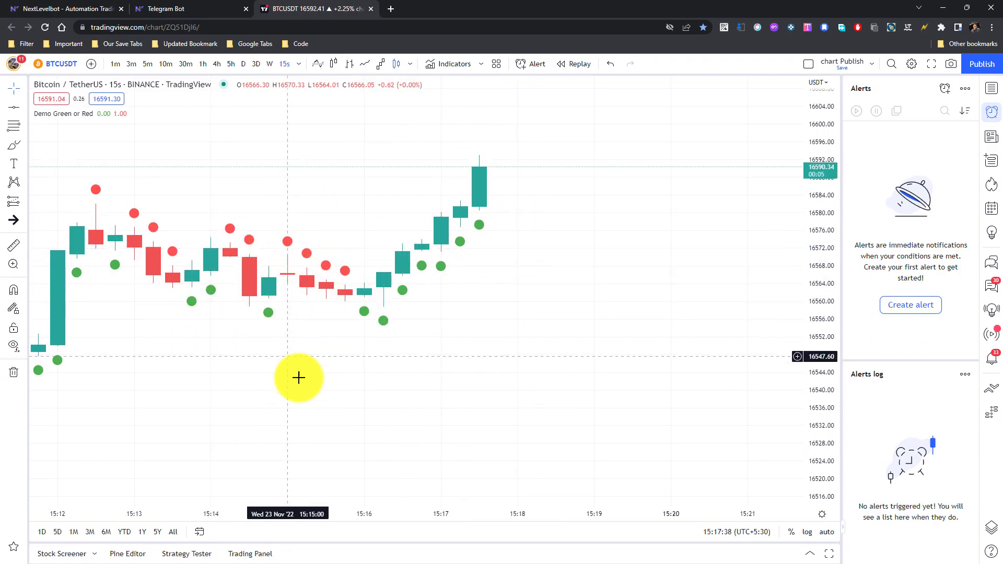
{"action": "left_click_drag", "start_coordinate": [368, 387], "coordinate": [356, 386]}
- Start a BTCUSDT alert on the Demo Green or Red indicator's "1: Long" condition, set to Once Per Bar Close
{"action": "left_click", "coordinate": [946, 87]}
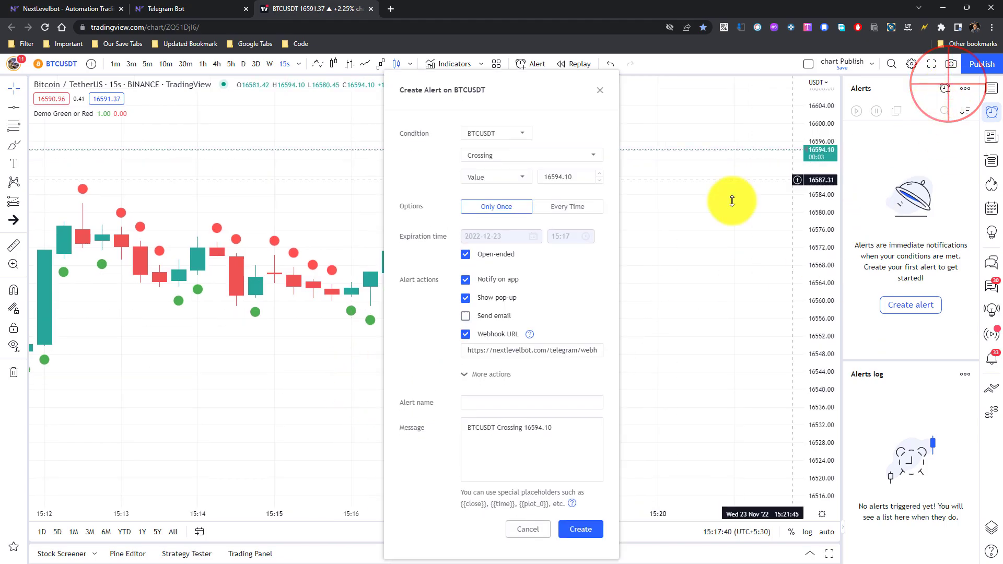
{"action": "left_click", "coordinate": [503, 137]}
{"action": "left_click", "coordinate": [499, 151]}
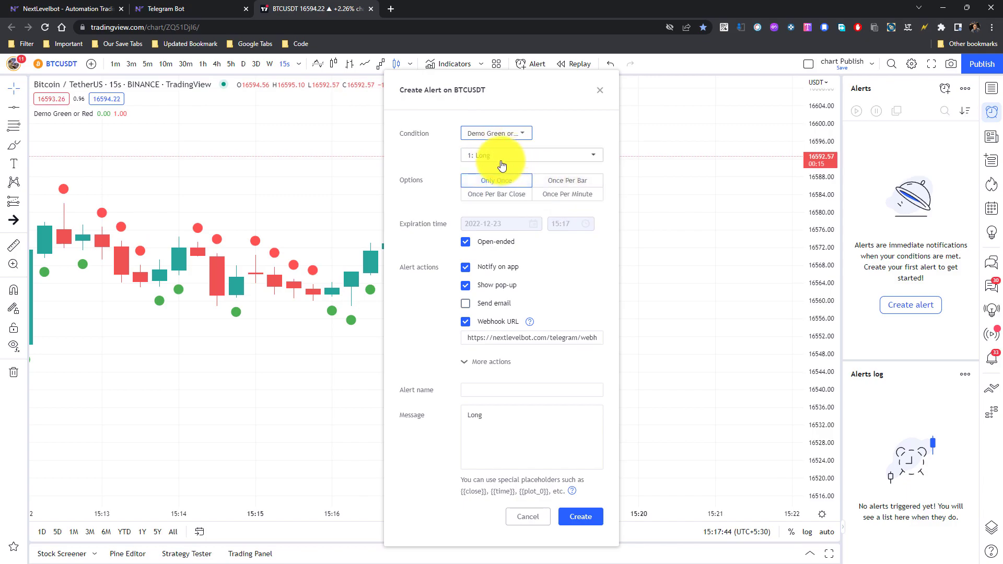
{"action": "left_click", "coordinate": [512, 197]}
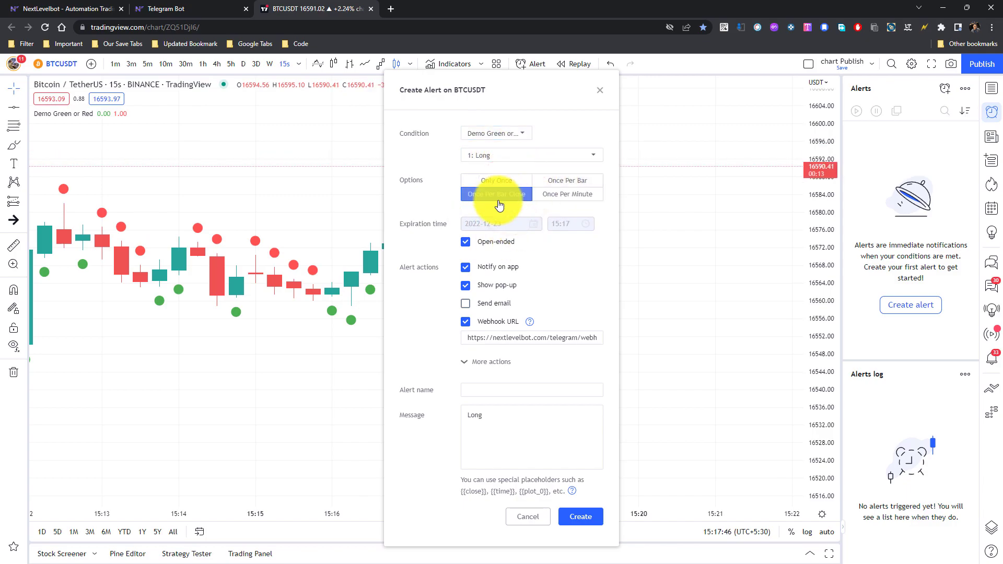
- Add "{{exchange}}:{{ticker}}, price = {{close}}, volume = {{volume}}" below Long in the message and create the alert
{"action": "left_click", "coordinate": [489, 418]}
{"action": "double_click", "coordinate": [502, 420]}
{"action": "left_click", "coordinate": [499, 419]}
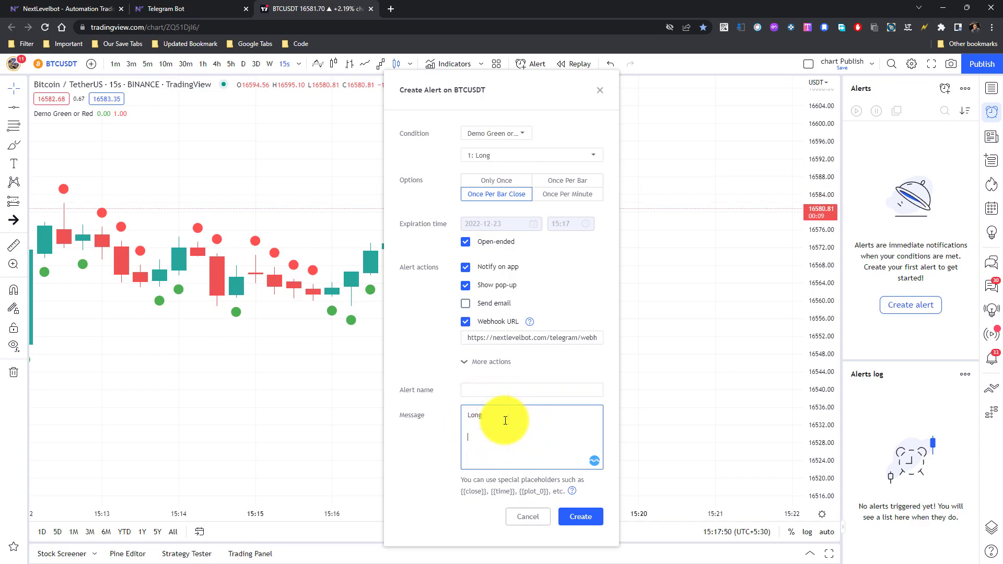
{"action": "type", "text": "{{exchange}}:{{ticker}}, price = {{close}}, volume = {{volume}}"}
{"action": "left_click", "coordinate": [579, 516]}
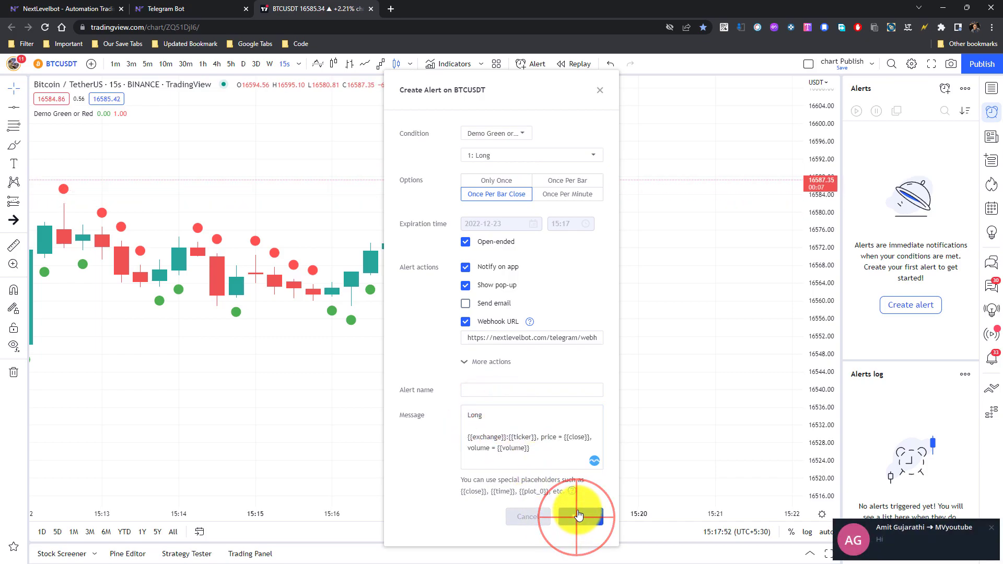
- Start a second BTCUSDT alert on Demo Green or Red with the "2: Short" condition, set to Once Per Bar Close
{"action": "left_click", "coordinate": [947, 88]}
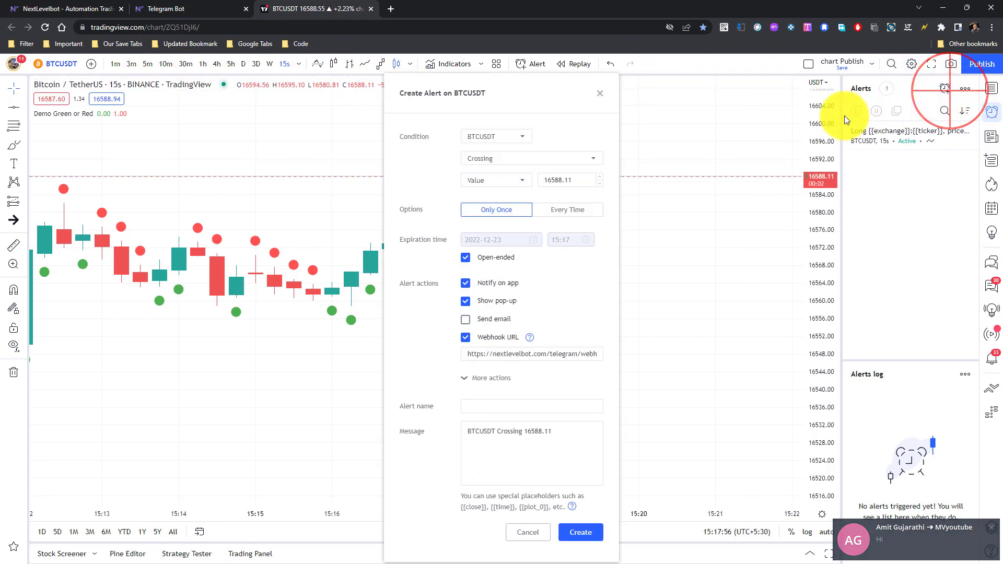
{"action": "left_click", "coordinate": [502, 137]}
{"action": "left_click", "coordinate": [497, 149]}
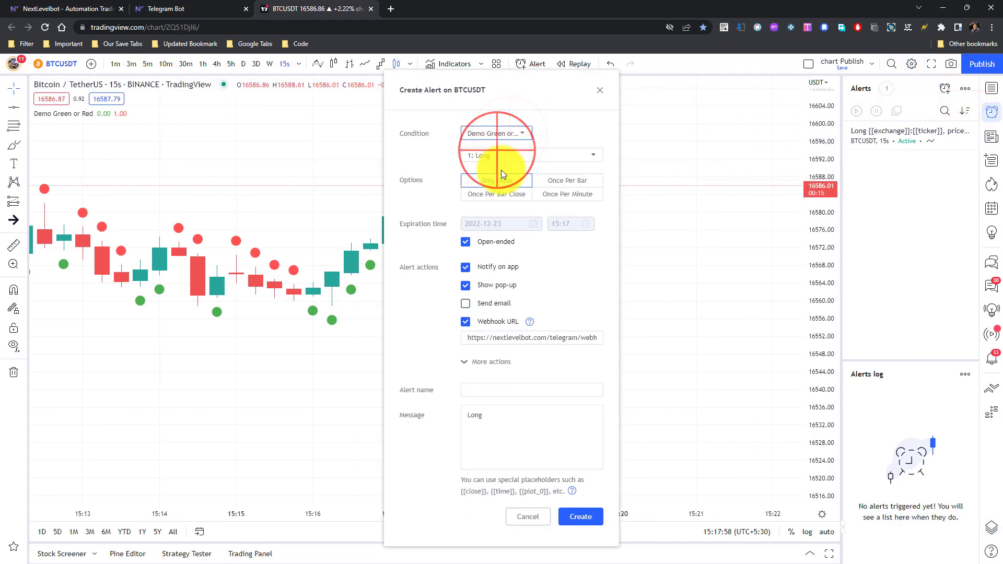
{"action": "left_click", "coordinate": [503, 157]}
{"action": "left_click", "coordinate": [504, 174]}
{"action": "left_click", "coordinate": [497, 194]}
- Append "{{exchange}}:{{ticker}}, price = {{close}}, volume = {{volume}}" to the Short alert's message and create the alert
{"action": "left_click", "coordinate": [482, 429]}
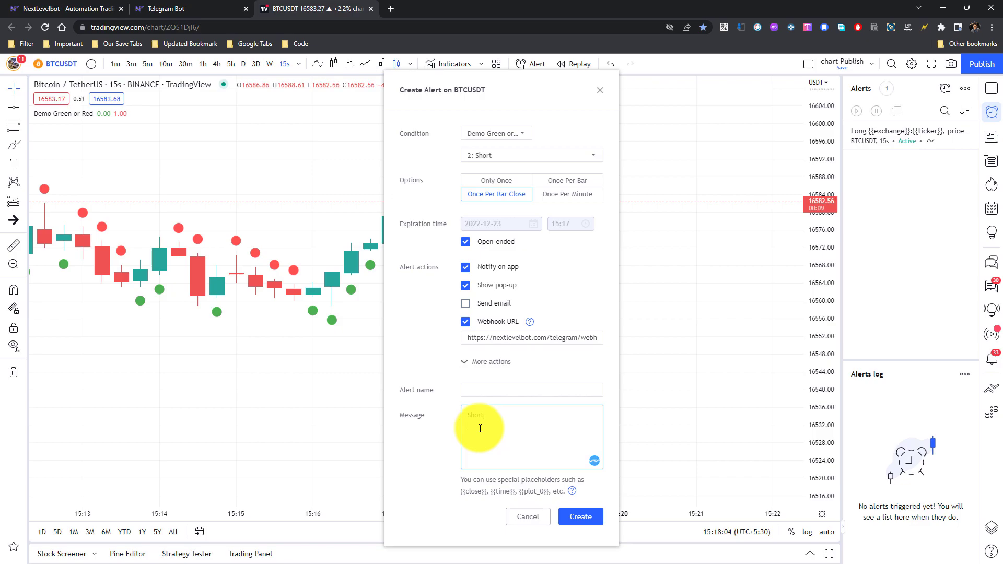
{"action": "type", "text": "{{exchange}}:{{ticker}}, price = {{close}}, volume = {{volume}}"}
{"action": "left_click", "coordinate": [581, 517]}
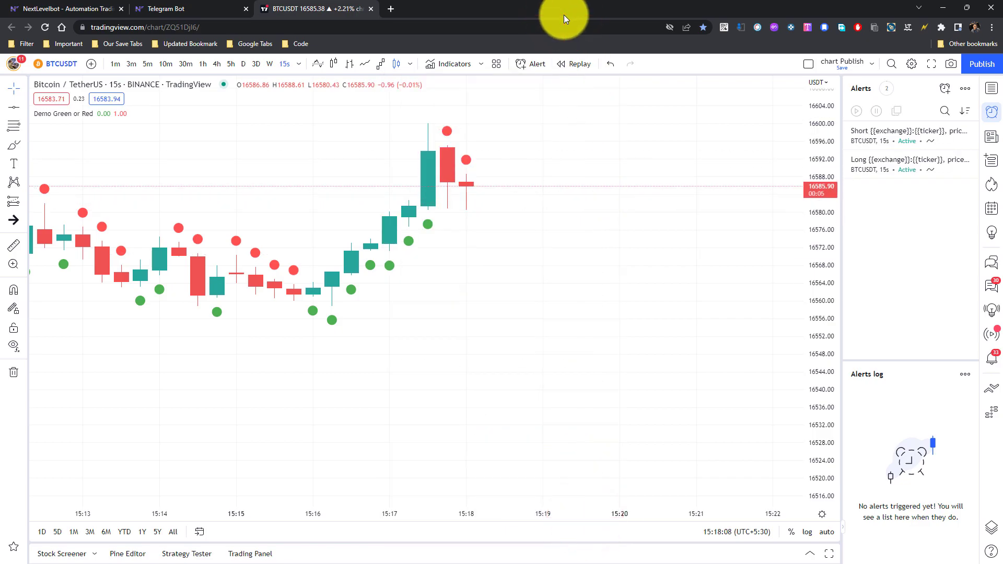
- Place the browser beside Telegram, bring the recent candles into view and hide all Telegram notifications
{"action": "key", "text": "super+Left"}
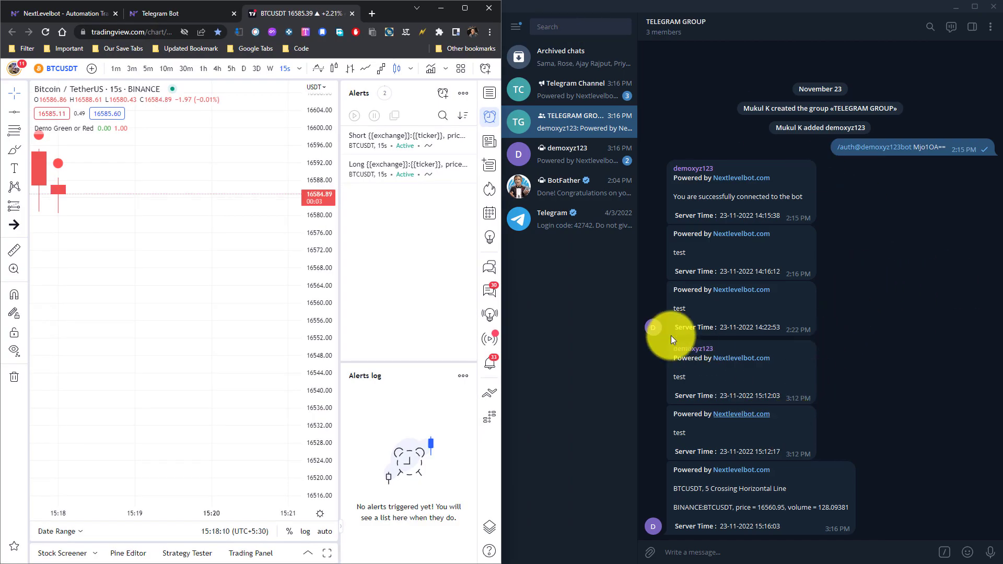
{"action": "left_click_drag", "start_coordinate": [108, 316], "coordinate": [217, 367]}
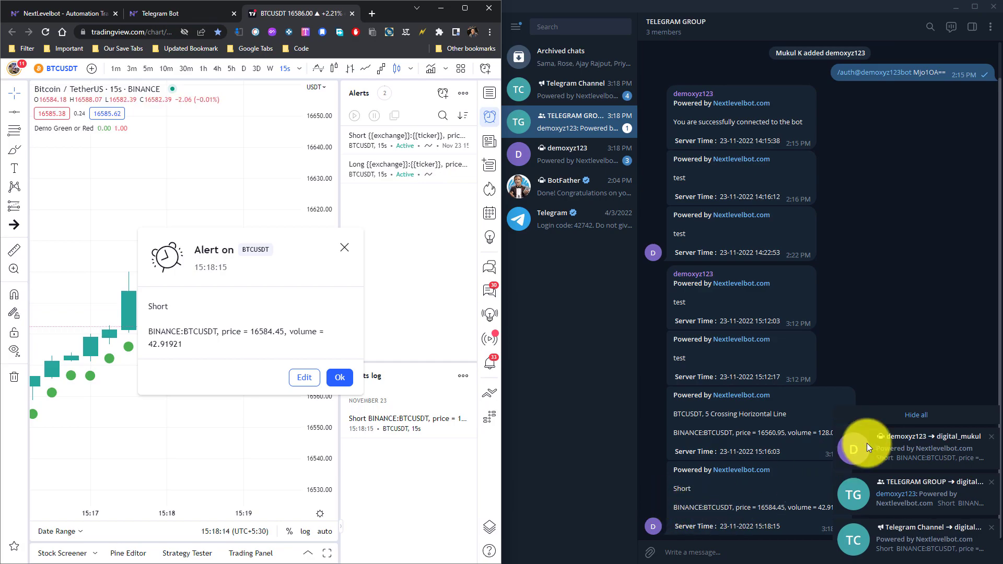
{"action": "left_click", "coordinate": [935, 414]}
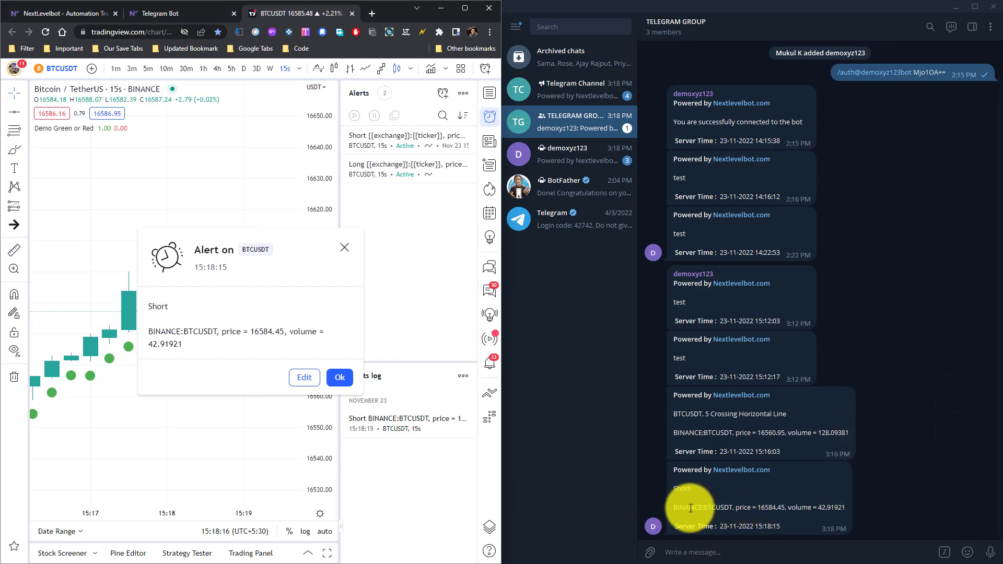
- Compare the Short message in the Telegram group with the alert's settings, checking its ticker, price and volume
{"action": "left_click", "coordinate": [681, 488]}
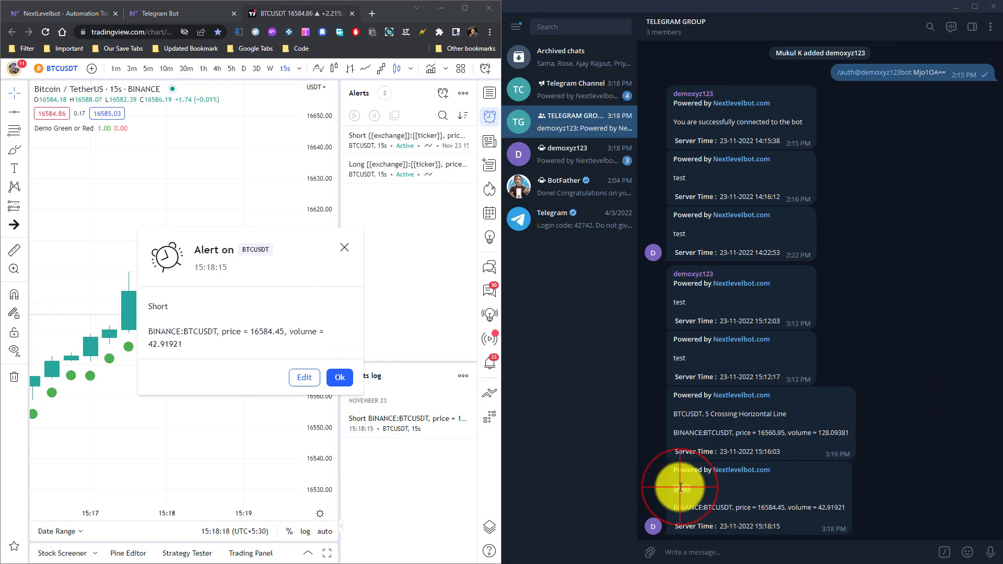
{"action": "double_click", "coordinate": [680, 487]}
{"action": "left_click", "coordinate": [310, 377]}
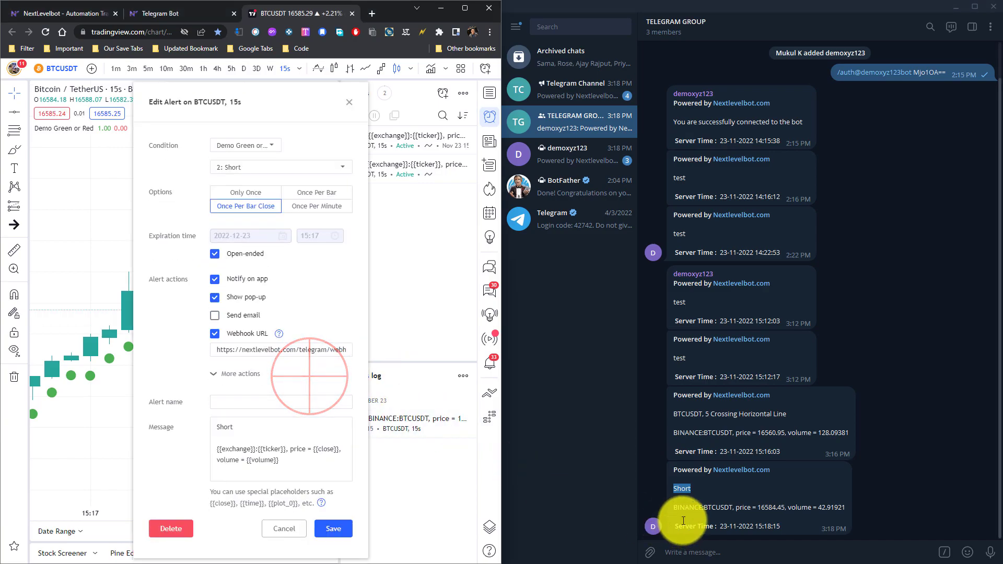
{"action": "left_click", "coordinate": [349, 101]}
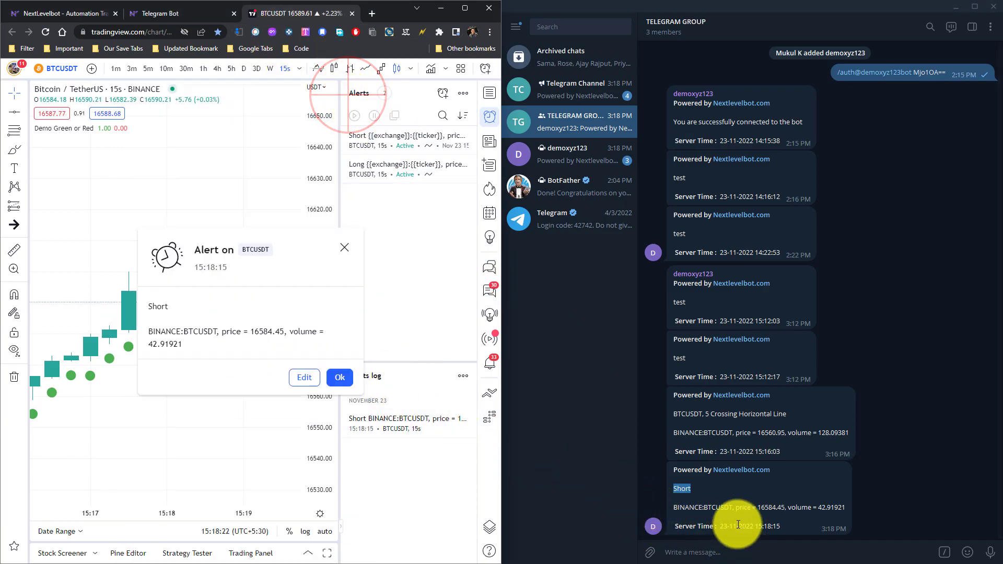
{"action": "left_click", "coordinate": [737, 508]}
{"action": "left_click", "coordinate": [842, 508]}
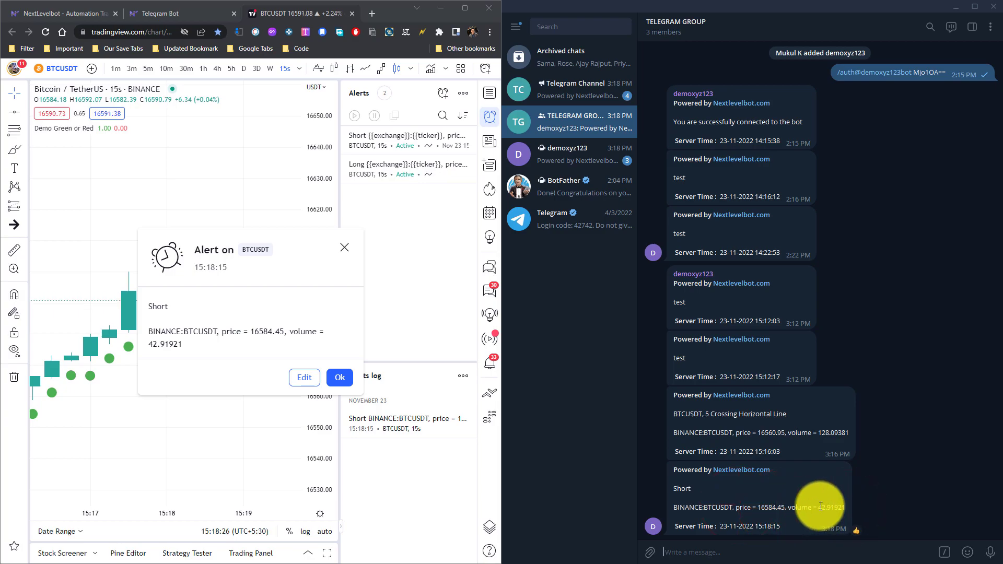
- Dismiss the triggered Short alert and examine the Long message in the Telegram group, including its price and volume
{"action": "left_click", "coordinate": [344, 248]}
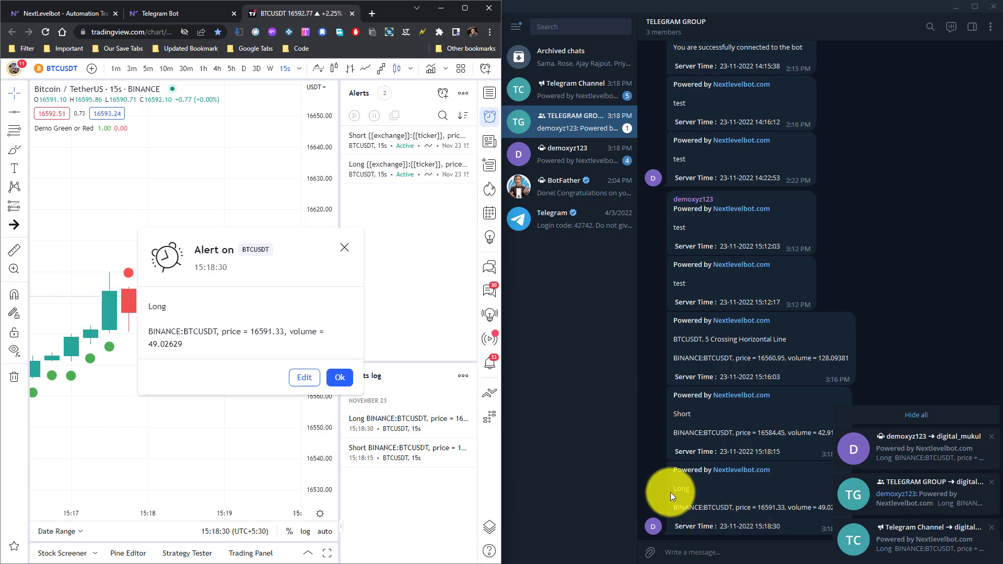
{"action": "left_click", "coordinate": [670, 494]}
{"action": "left_click", "coordinate": [769, 505]}
{"action": "left_click", "coordinate": [814, 507]}
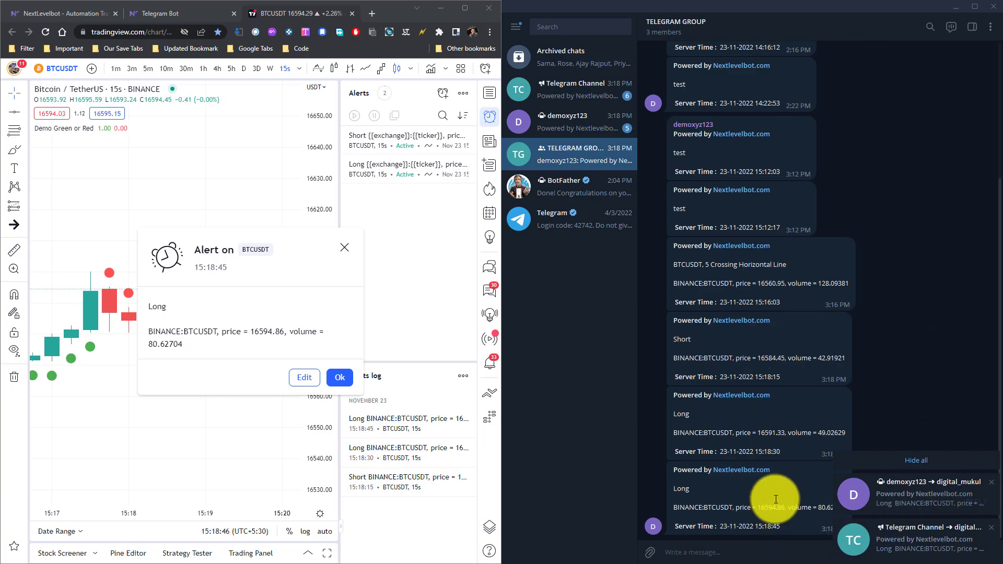
- Check the Short and Long alert messages in the bot chat, the Telegram channel and the Telegram group
{"action": "left_click", "coordinate": [565, 128]}
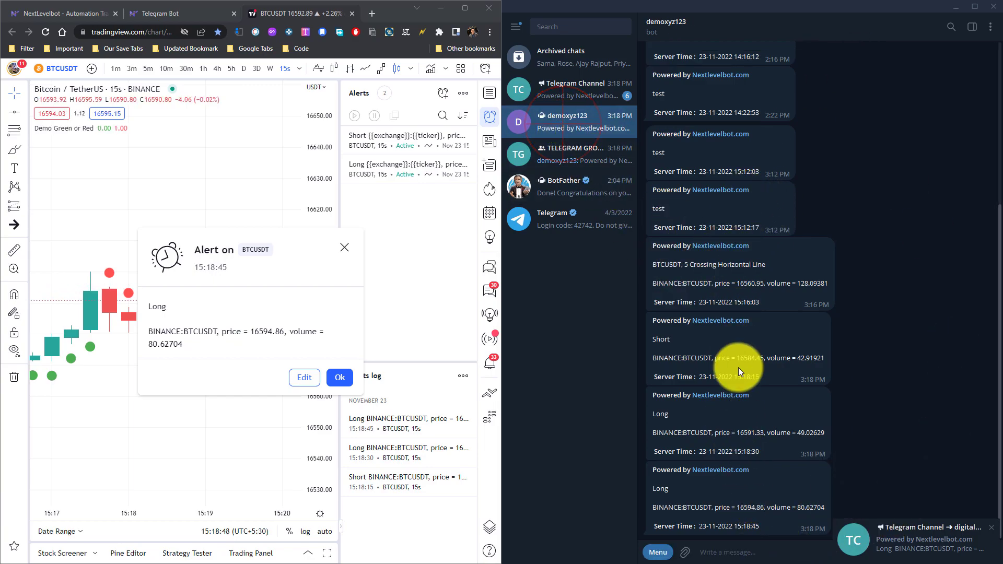
{"action": "left_click", "coordinate": [594, 89]}
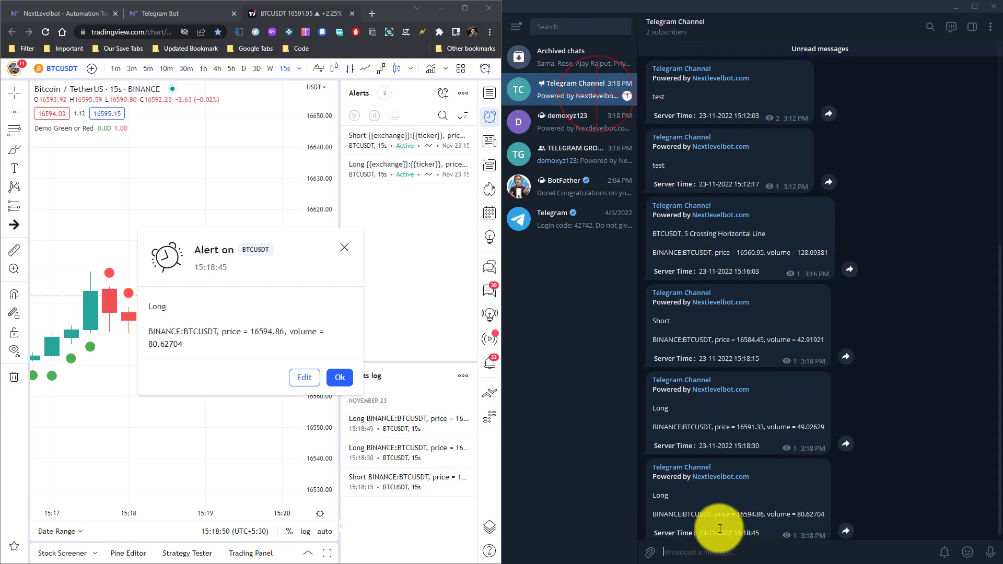
{"action": "left_click", "coordinate": [570, 156]}
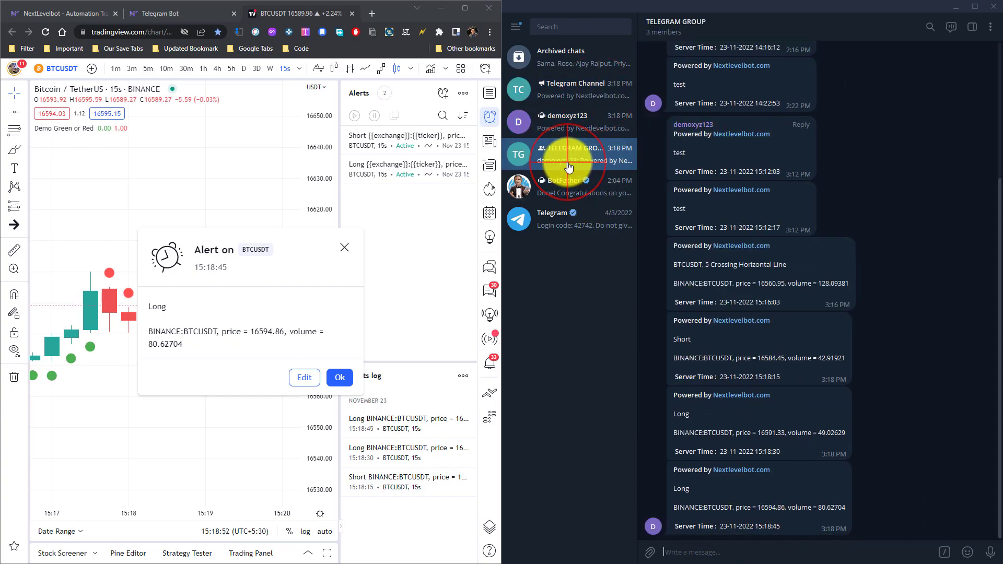